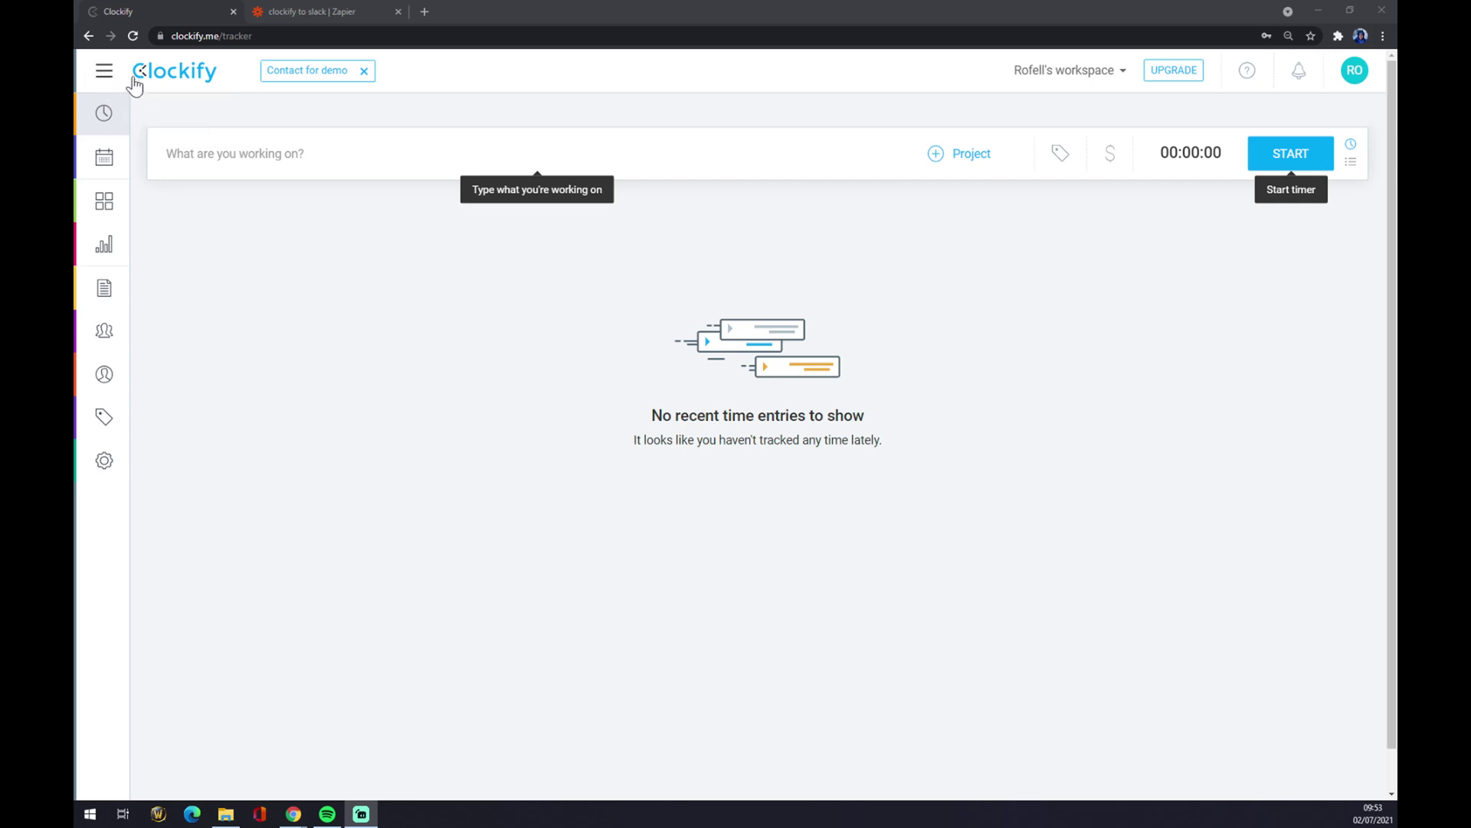
pyautogui.click(107, 74)
pyautogui.click(108, 74)
pyautogui.click(108, 74)
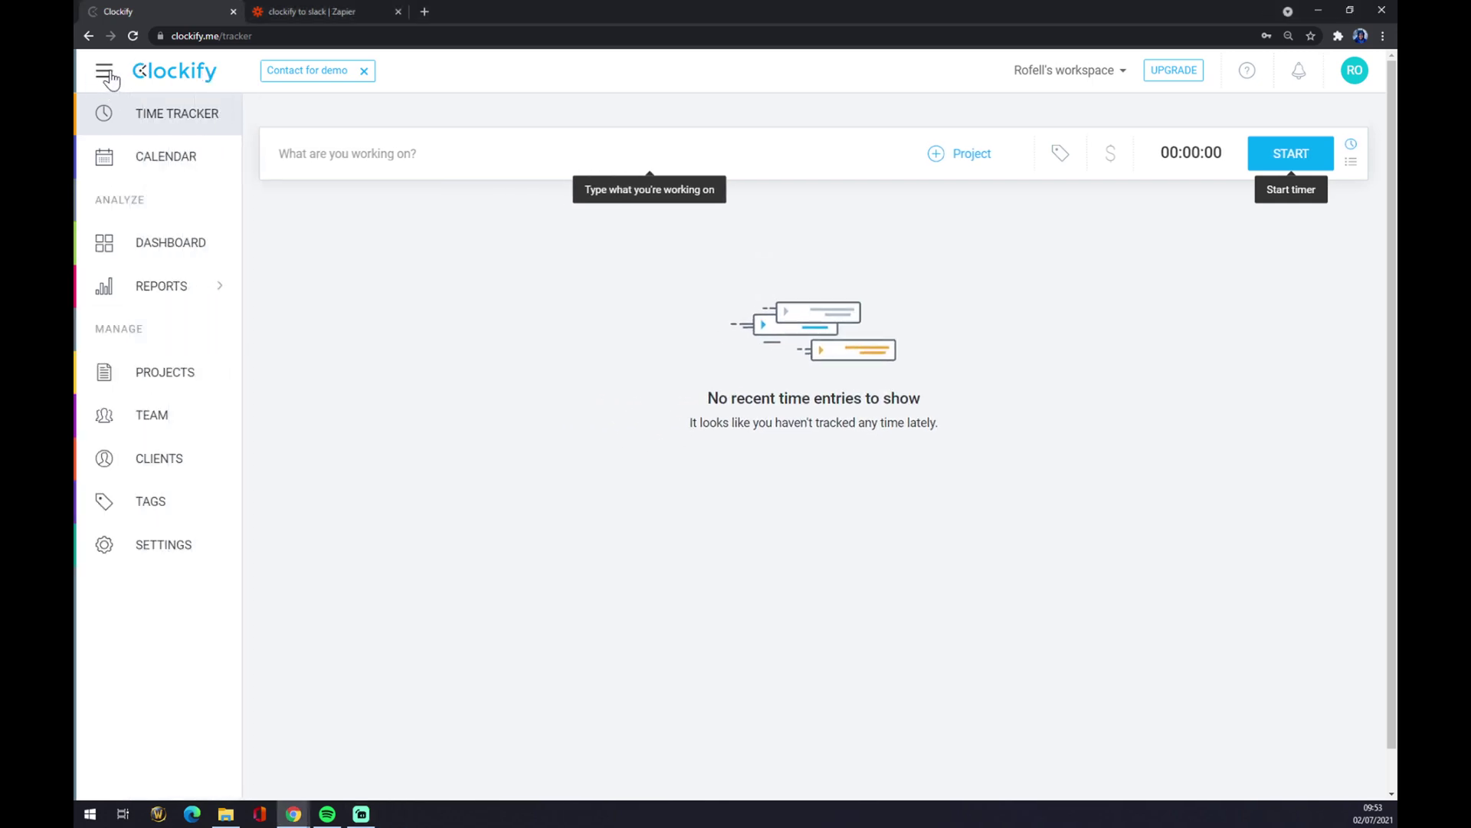
pyautogui.click(166, 552)
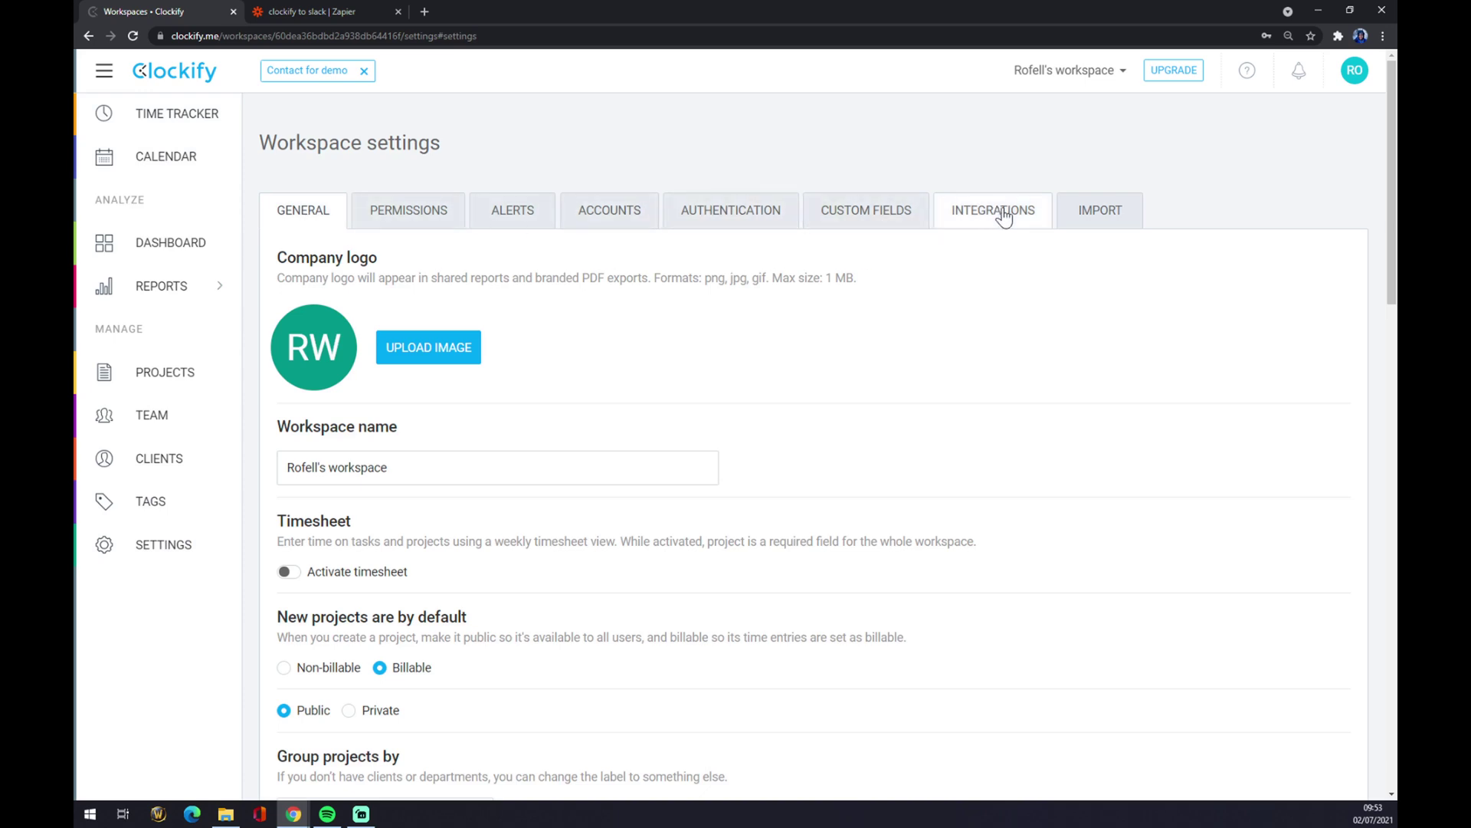
pyautogui.click(1027, 222)
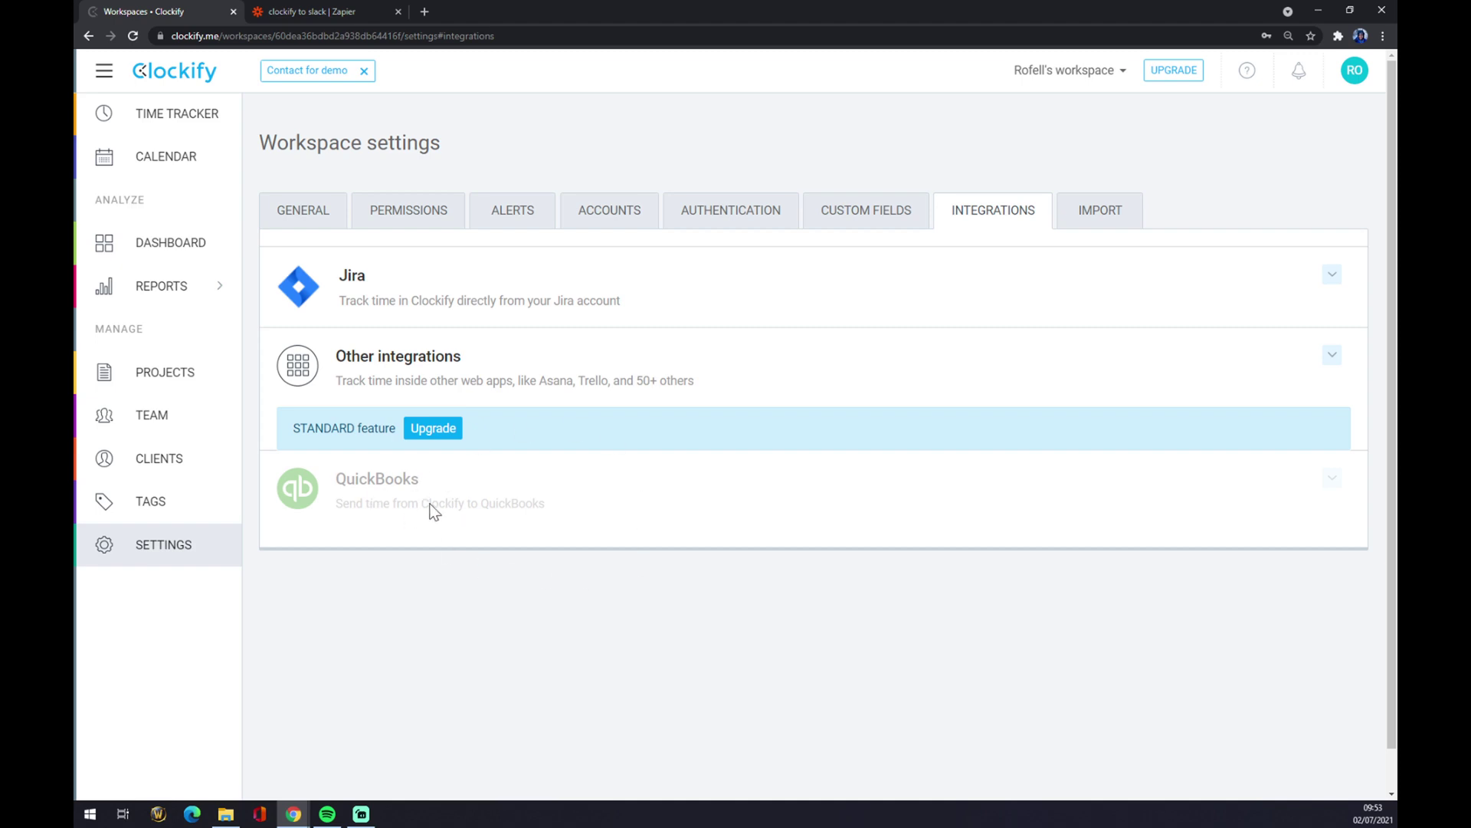
# - Create a new zap from My Zaps and name it 'Clockify to Quickbooks'
pyautogui.click(351, 11)
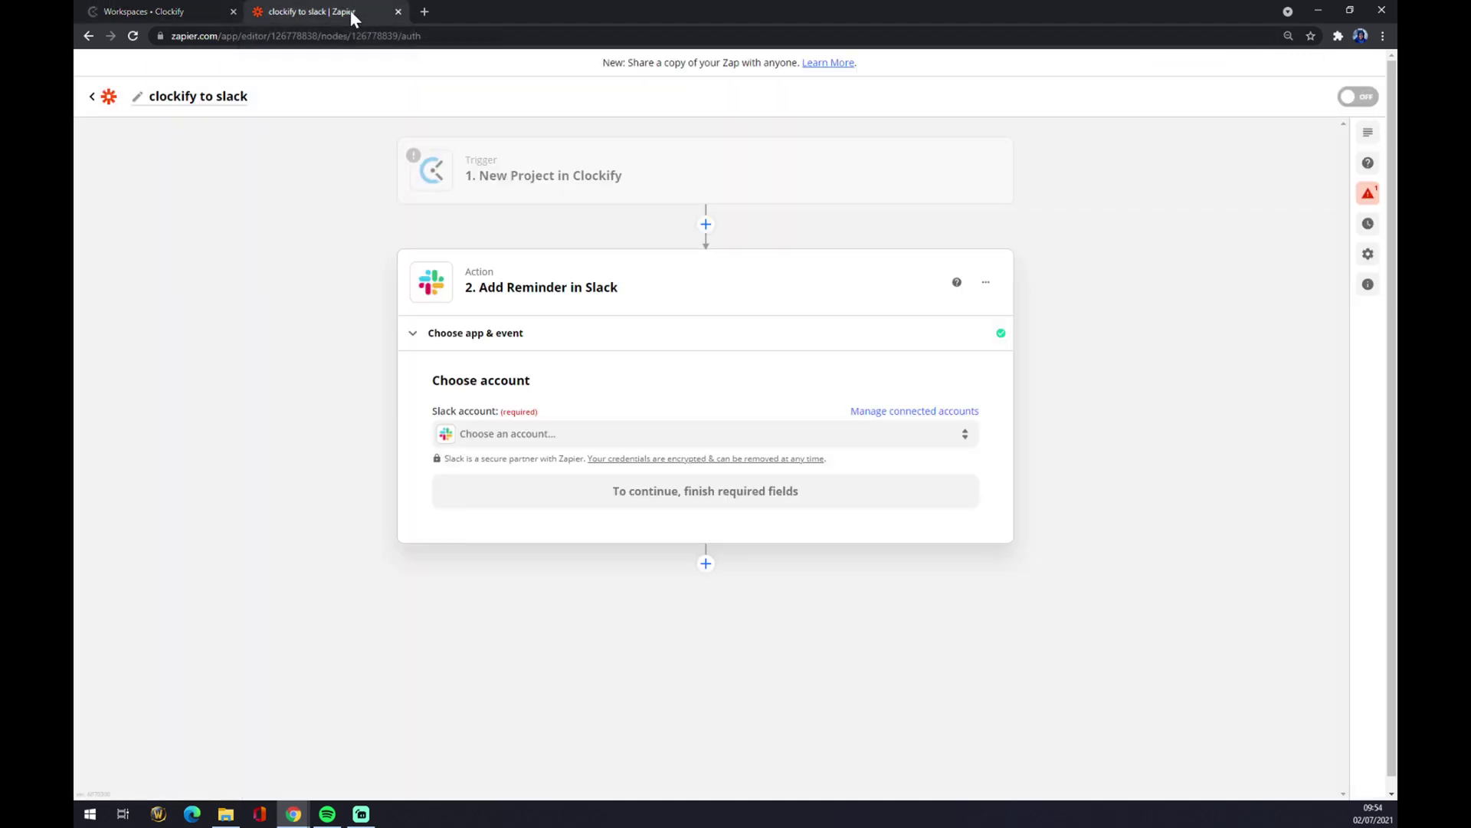
pyautogui.click(108, 95)
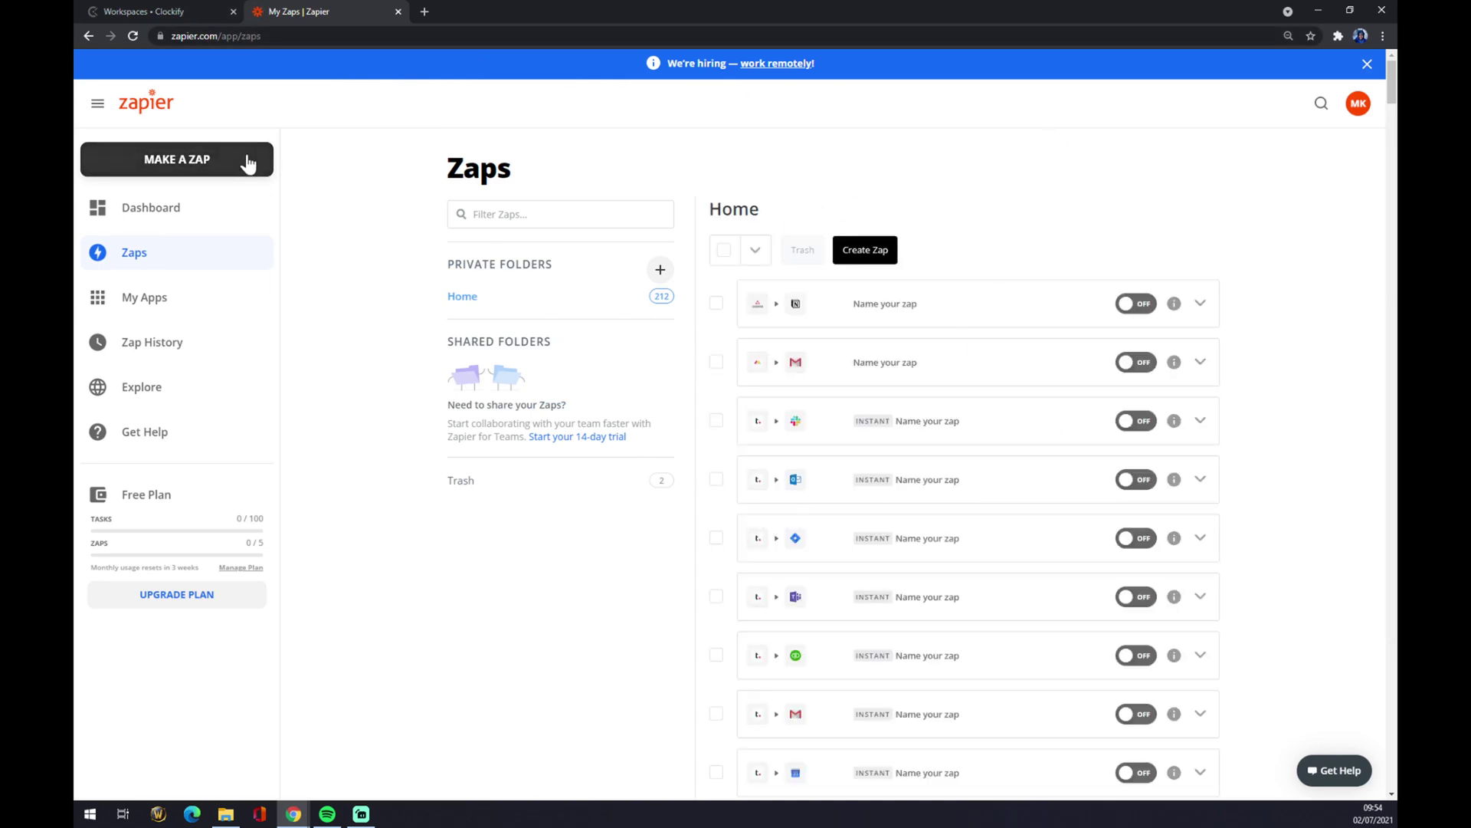
pyautogui.click(187, 170)
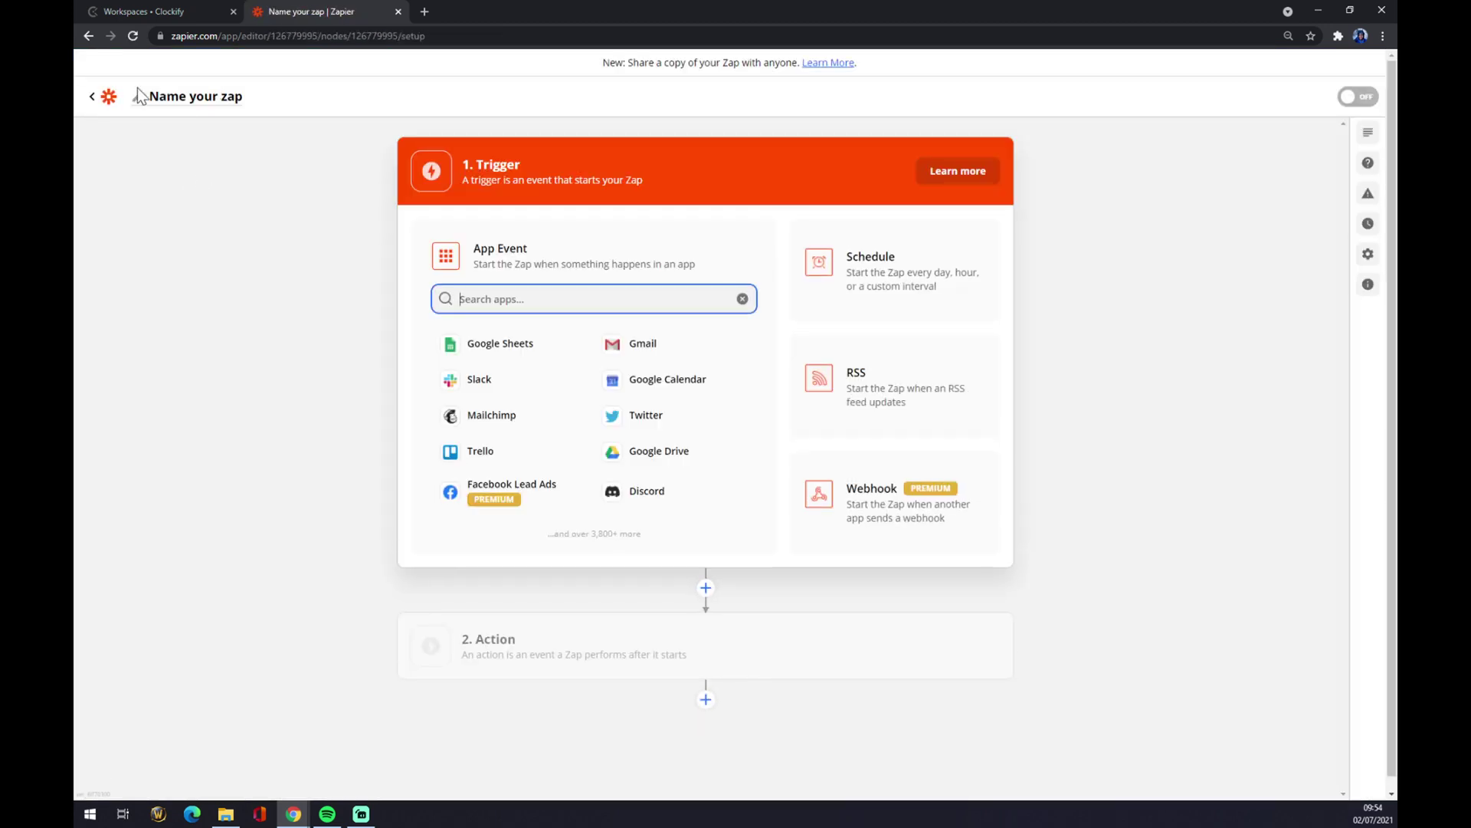
pyautogui.click(207, 105)
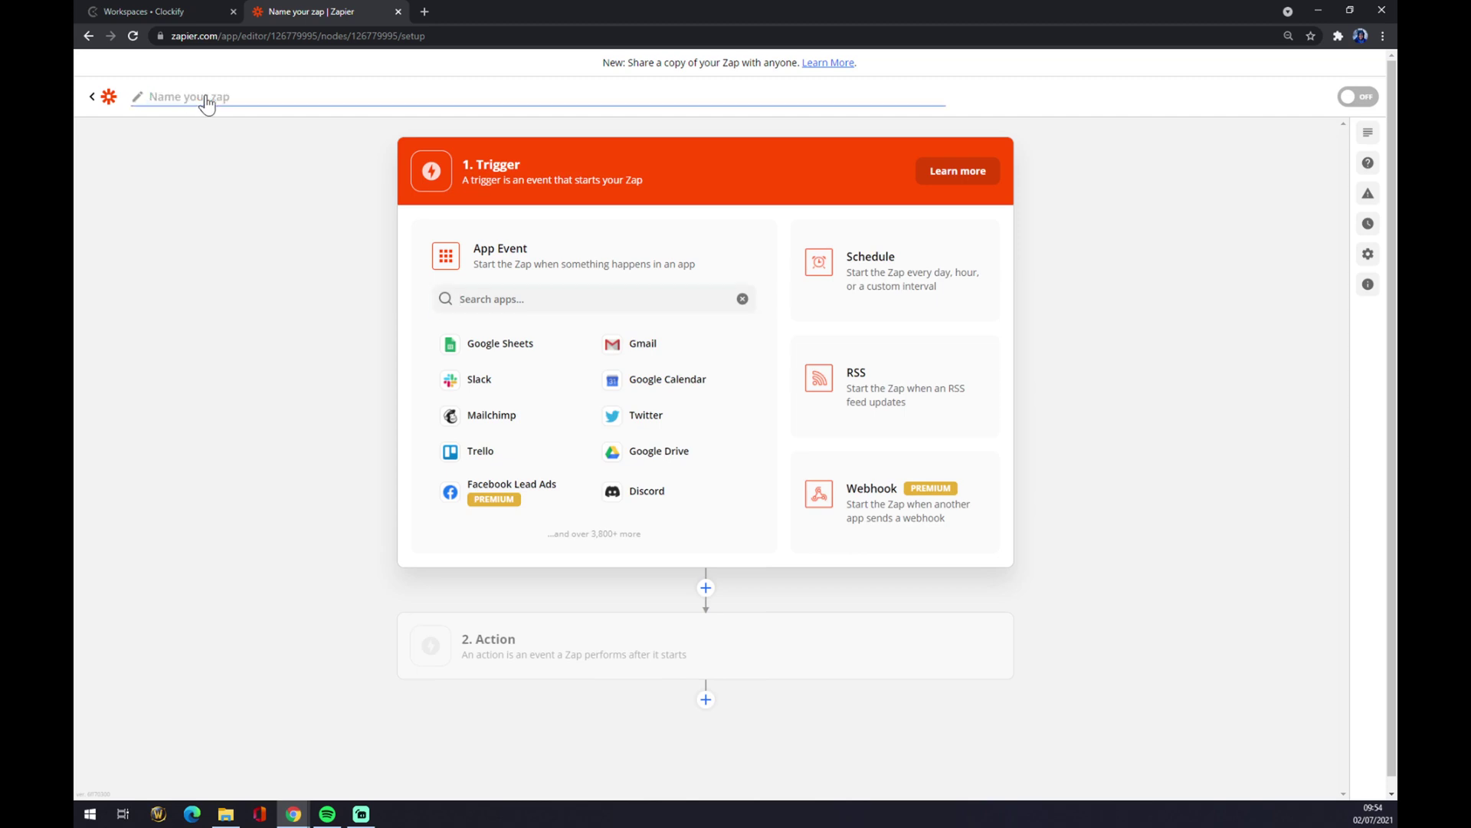
pyautogui.write('Clockify to Quickbooks')
pyautogui.press('Return')
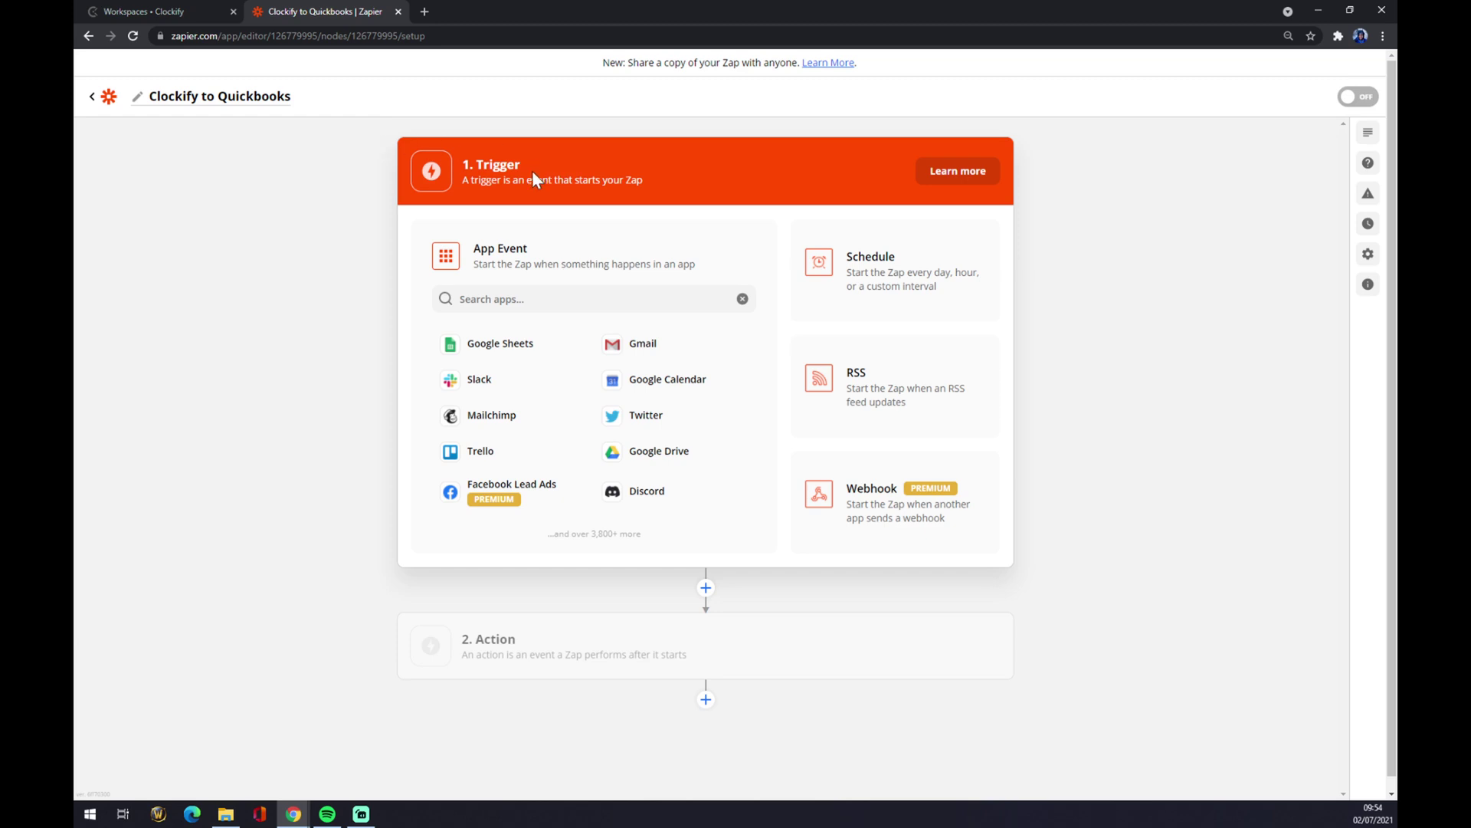
# - Set the trigger to Clockify's New Client event
pyautogui.click(599, 298)
pyautogui.write('Clocki')
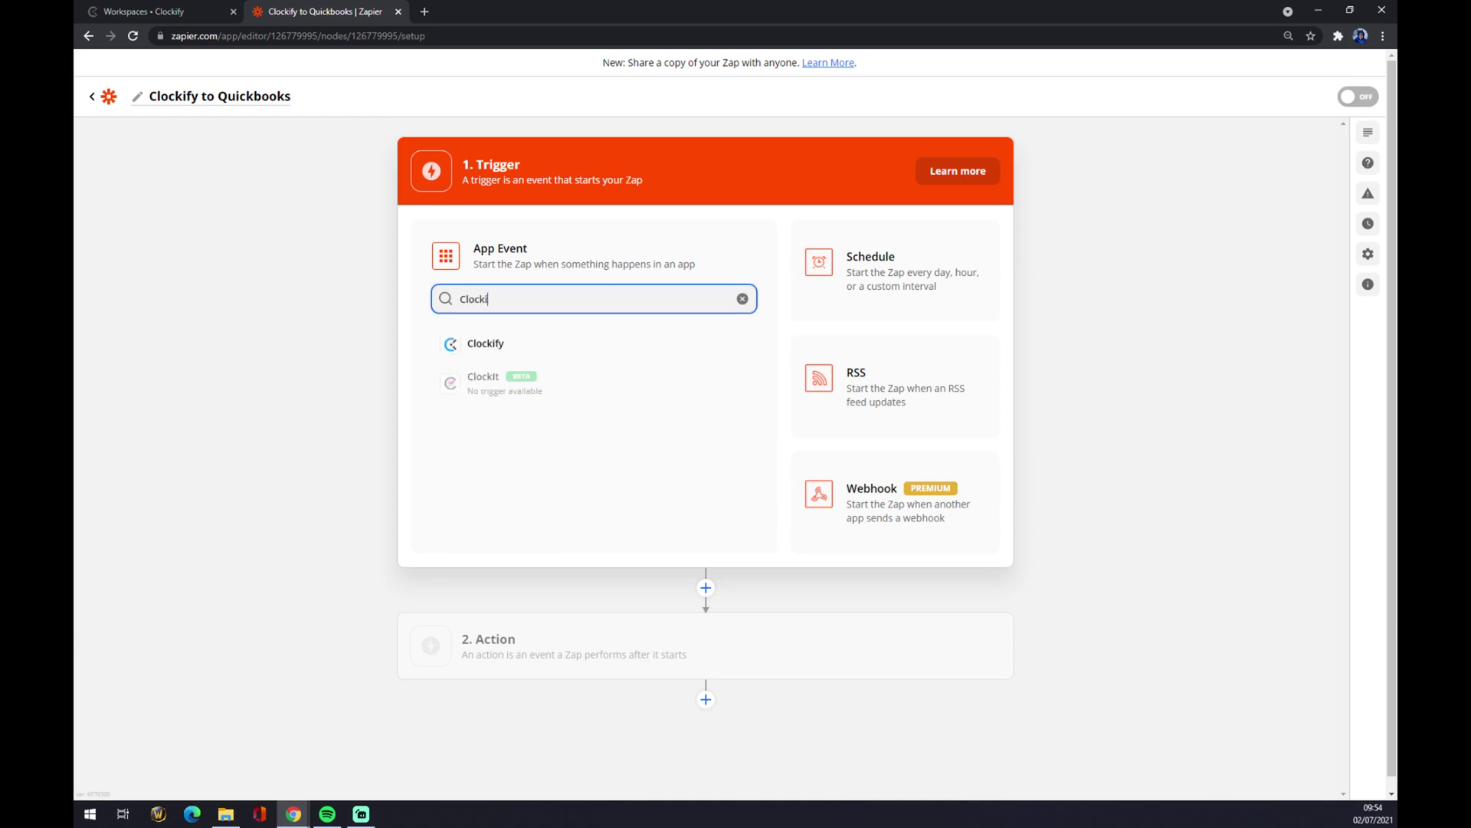
pyautogui.click(493, 345)
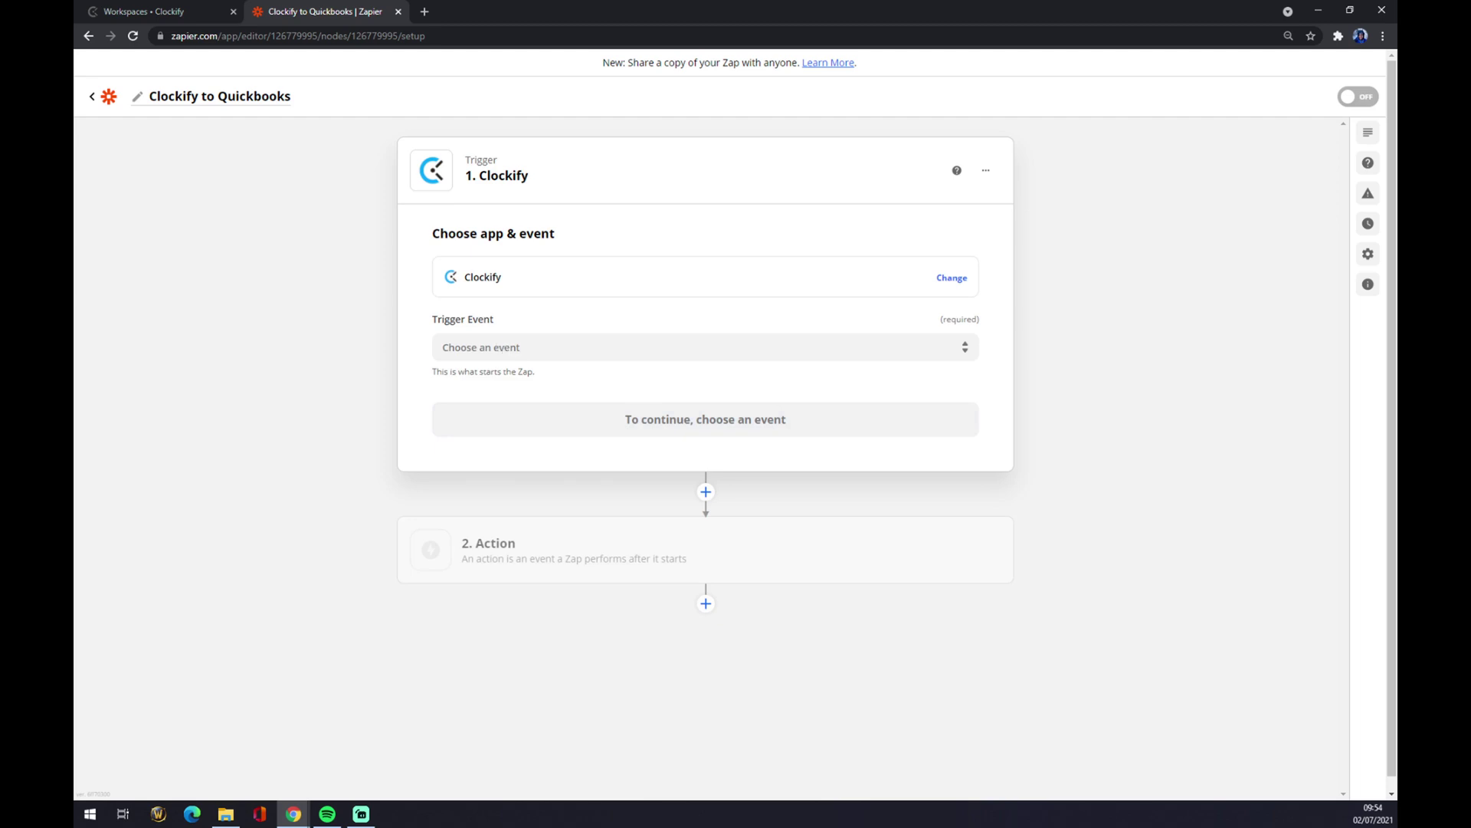
pyautogui.click(499, 349)
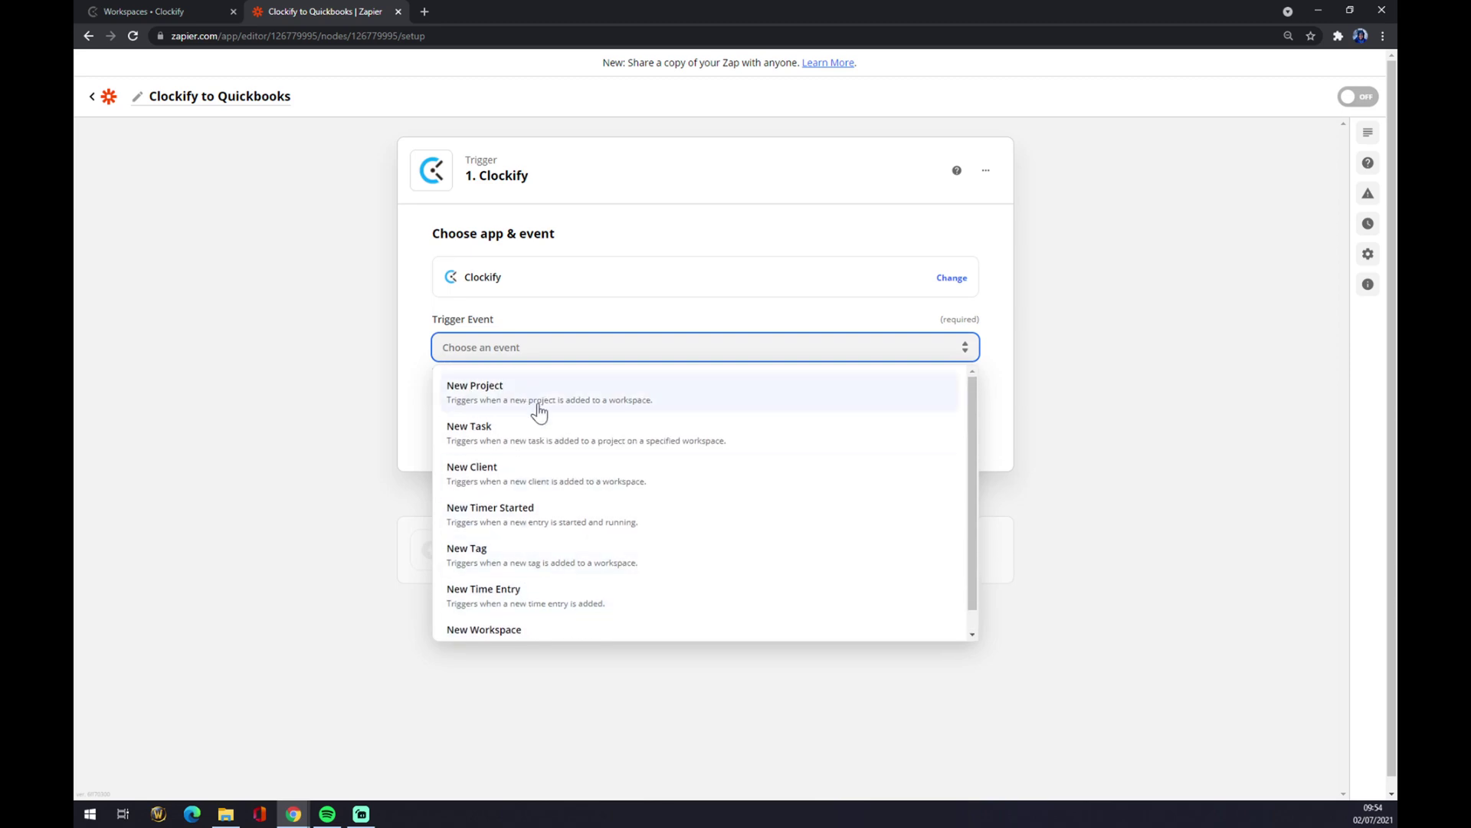
pyautogui.click(539, 412)
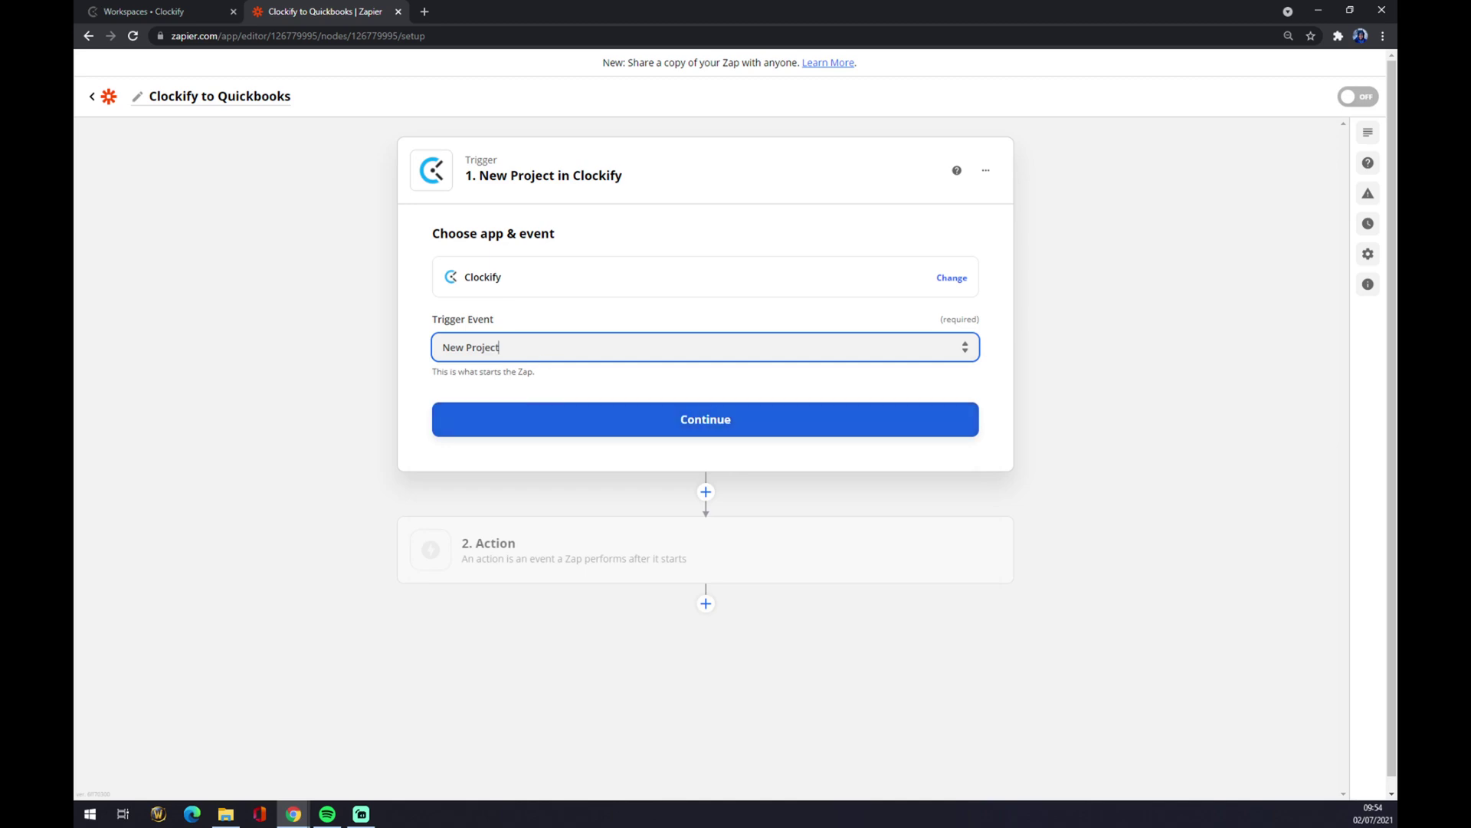
pyautogui.click(525, 337)
pyautogui.click(512, 477)
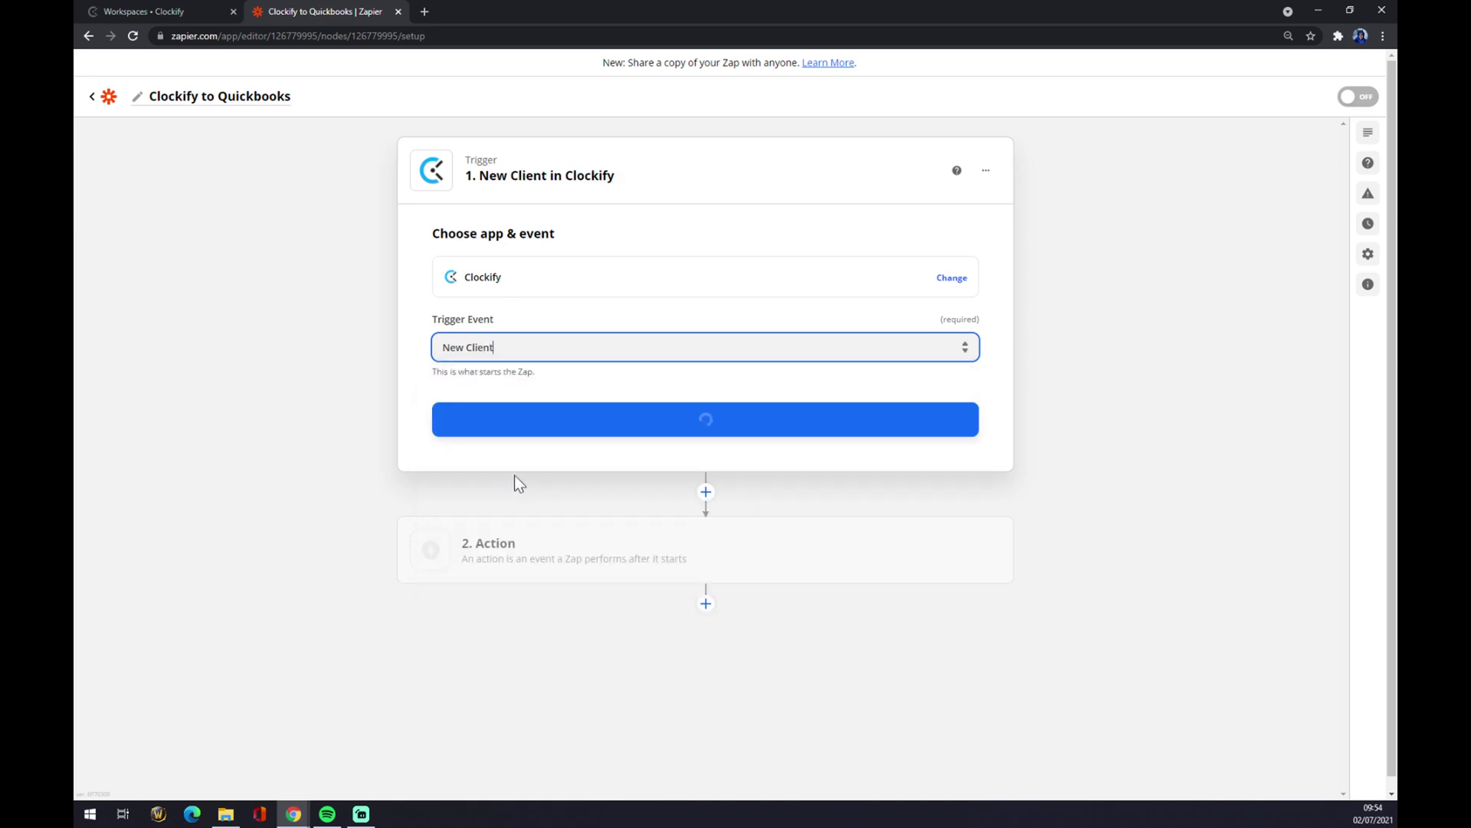
pyautogui.click(602, 425)
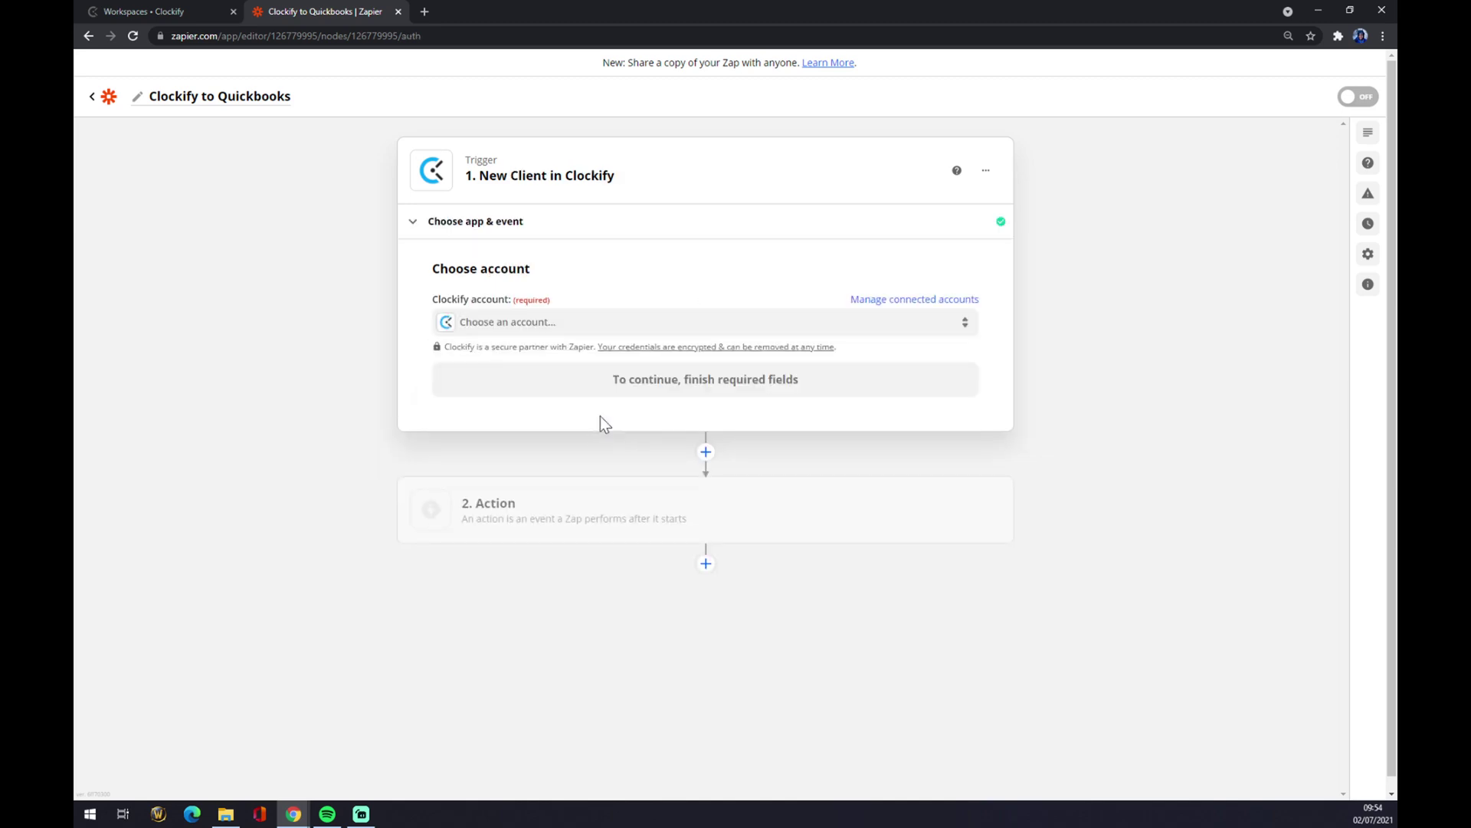
# - Select the existing connected Clockify account for the trigger
pyautogui.click(517, 332)
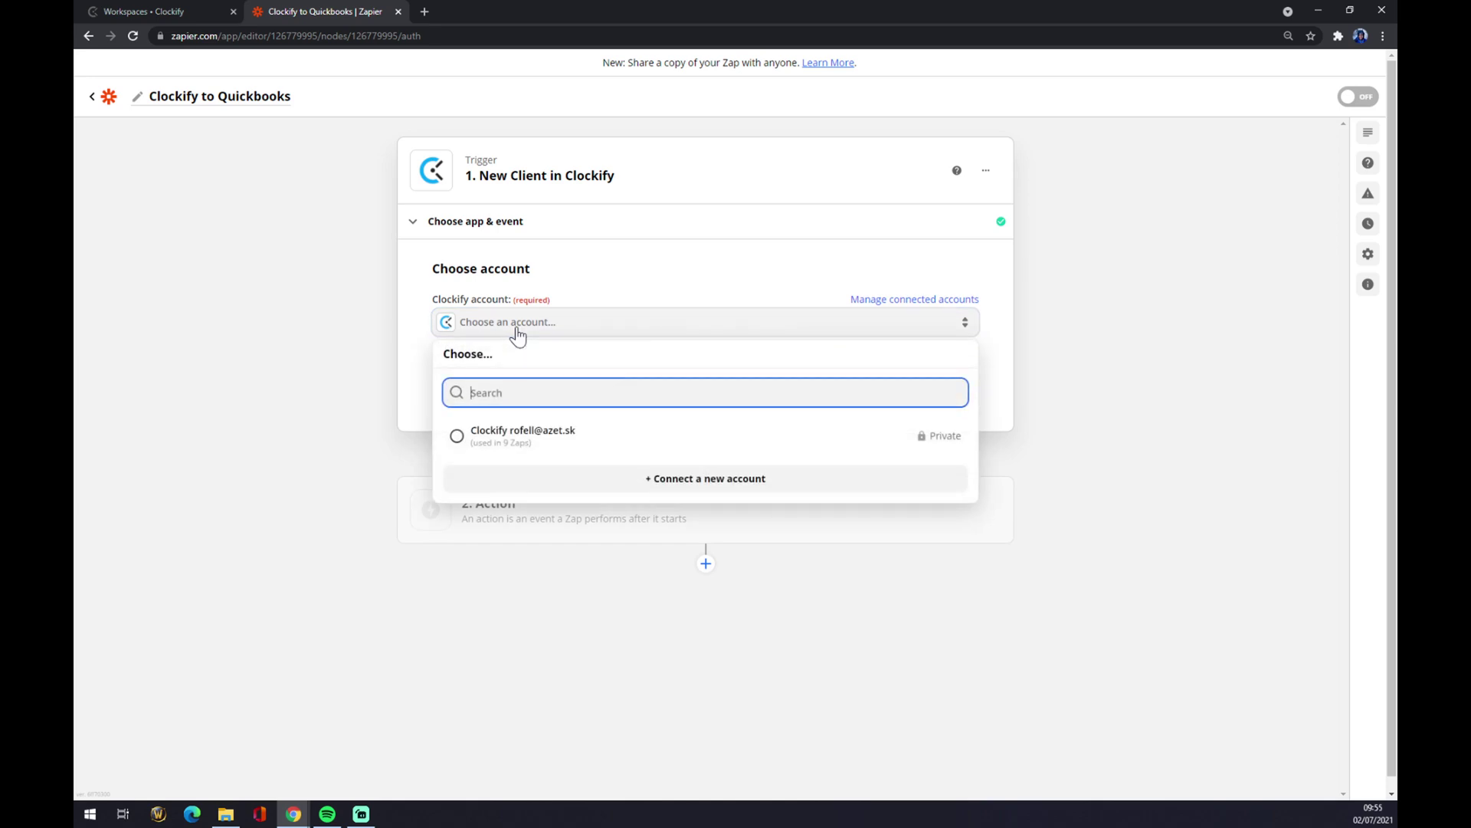
pyautogui.click(528, 449)
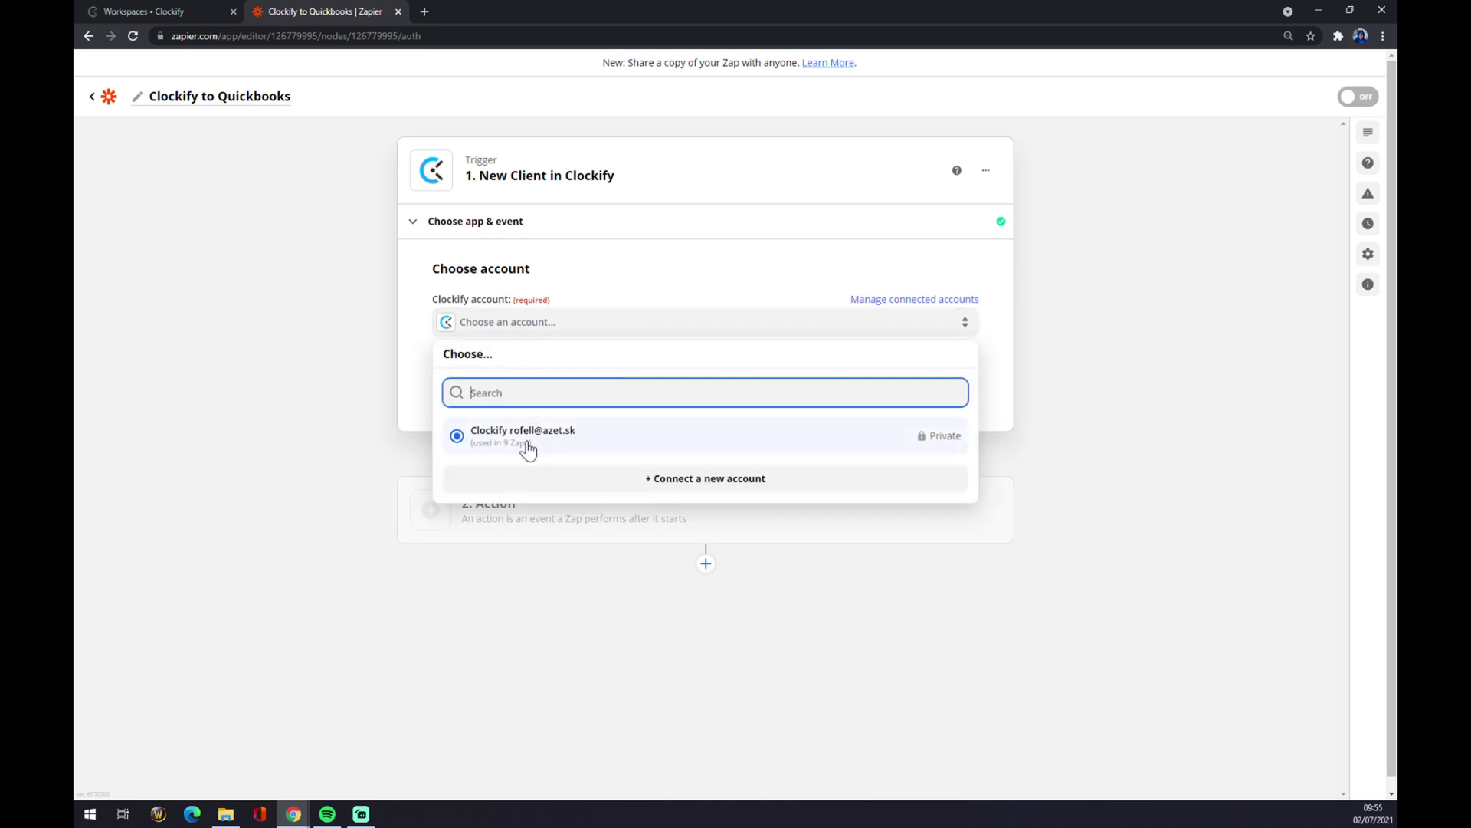
pyautogui.click(528, 449)
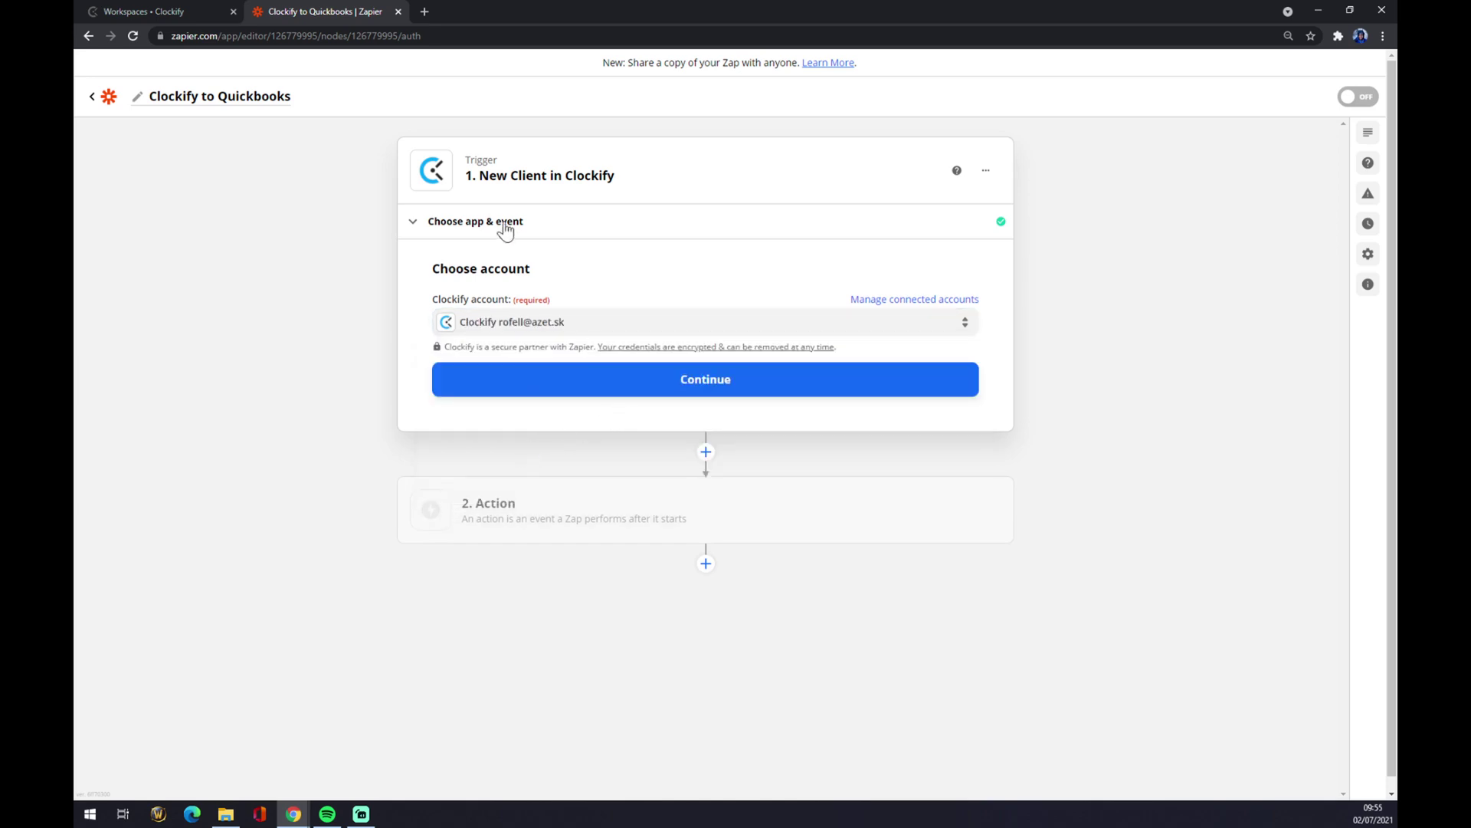
# - Copy the API key from Clockify's Profile settings and return to the Zapier editor
pyautogui.click(163, 10)
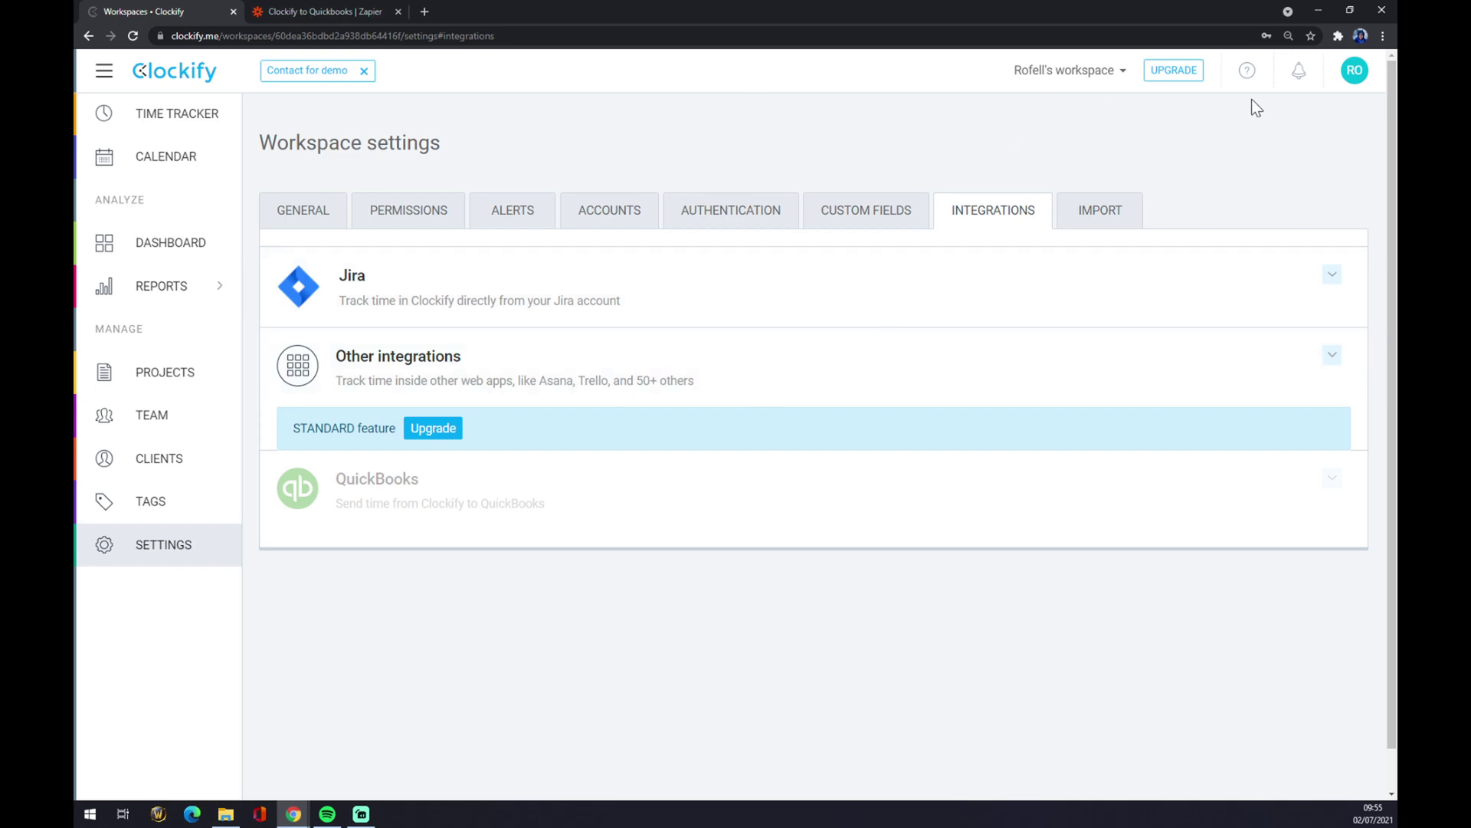
pyautogui.click(1358, 78)
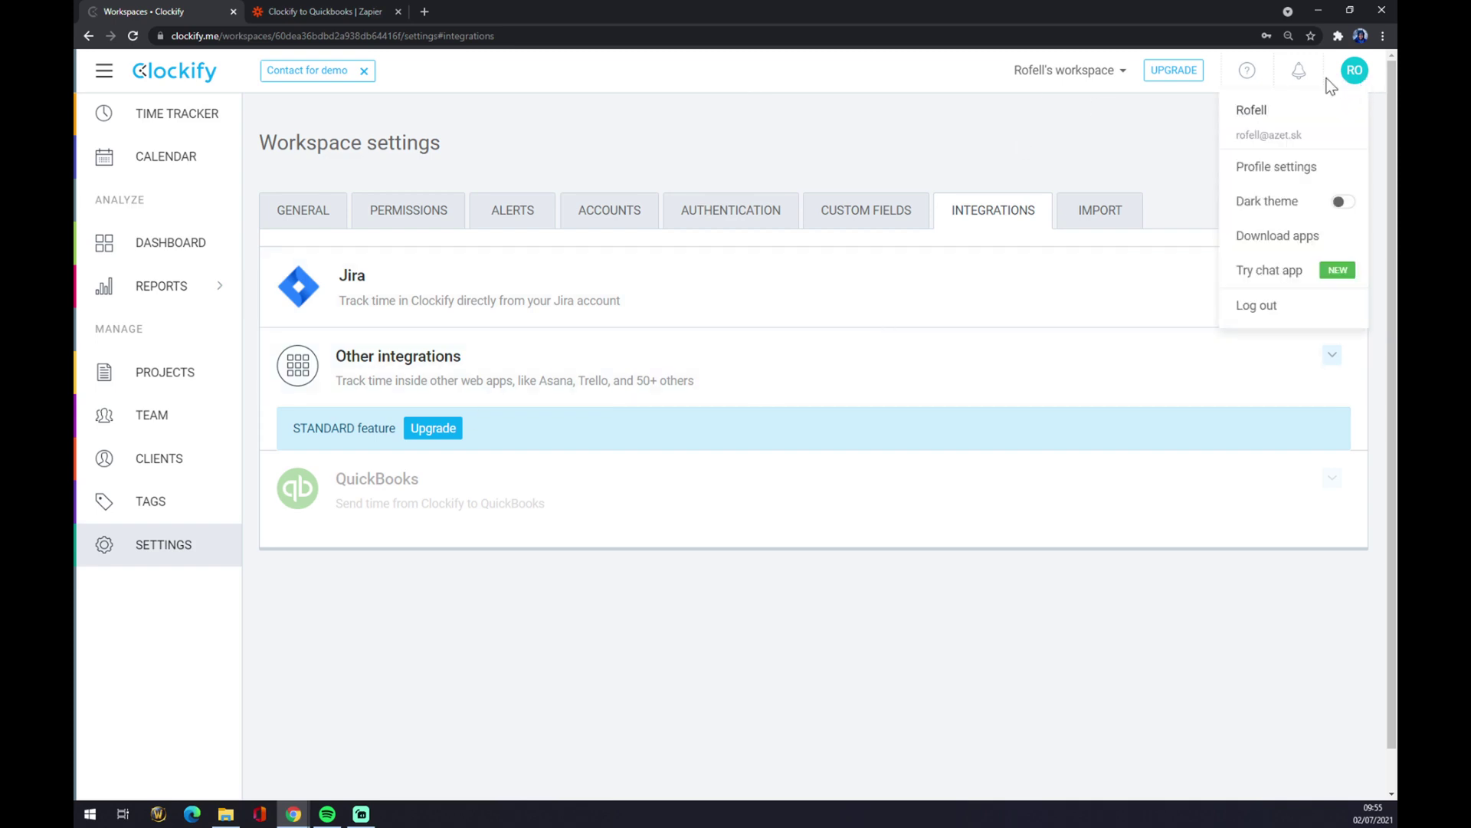
pyautogui.click(1299, 177)
pyautogui.scroll(-10, 1162, 278)
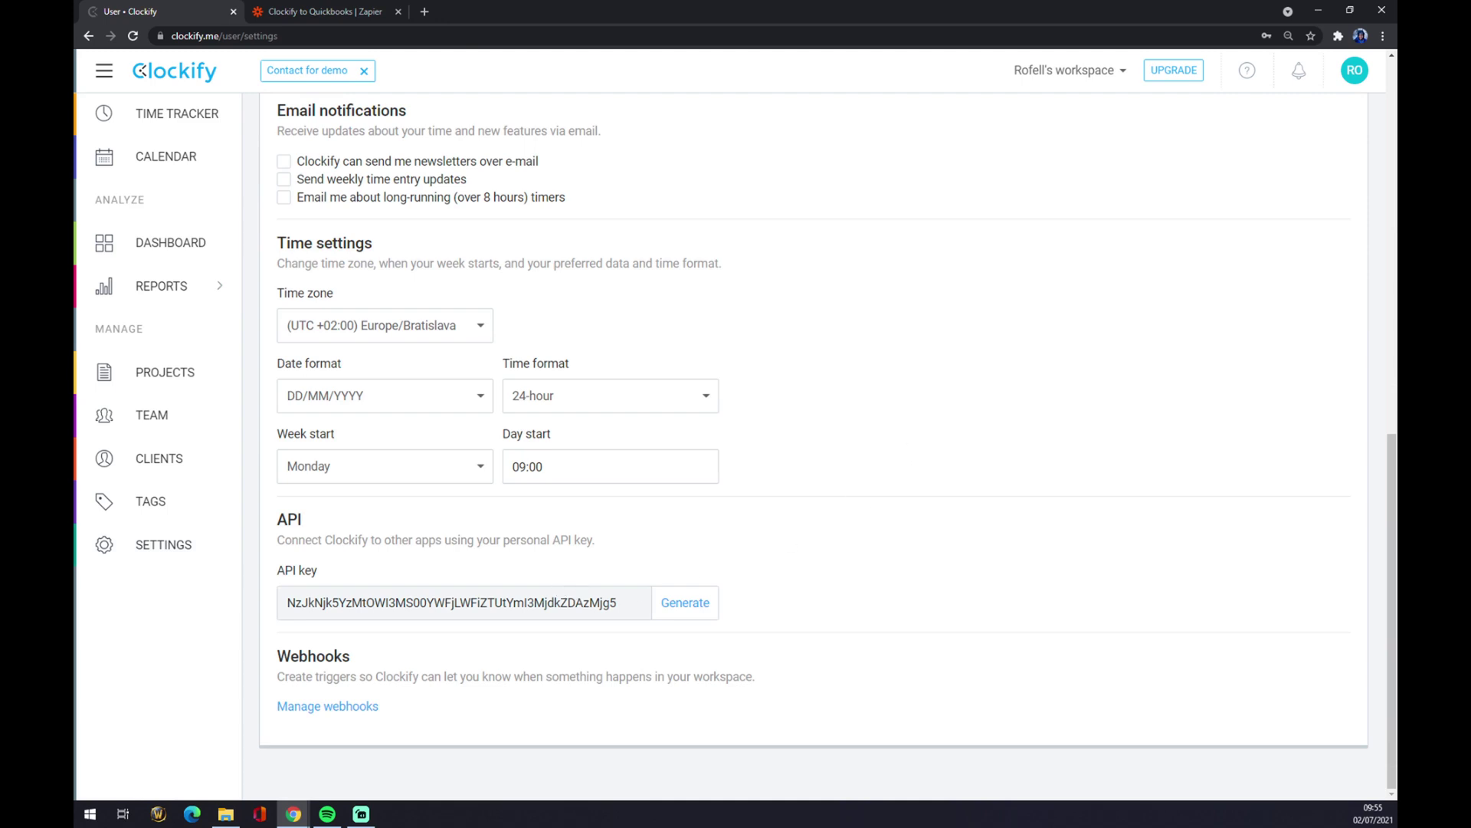
pyautogui.moveTo(619, 603); pyautogui.dragTo(227, 588)
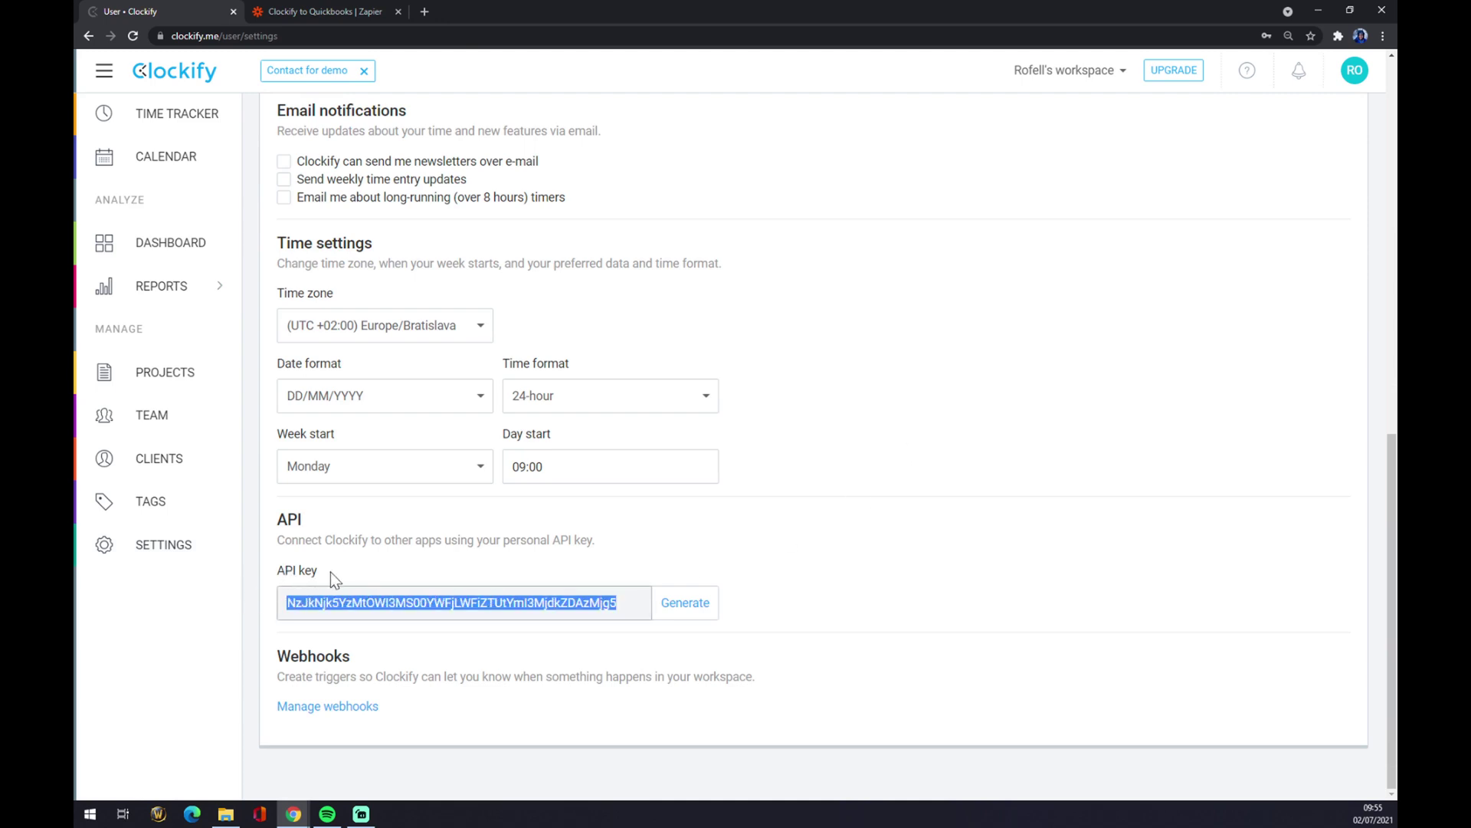
pyautogui.click(429, 575)
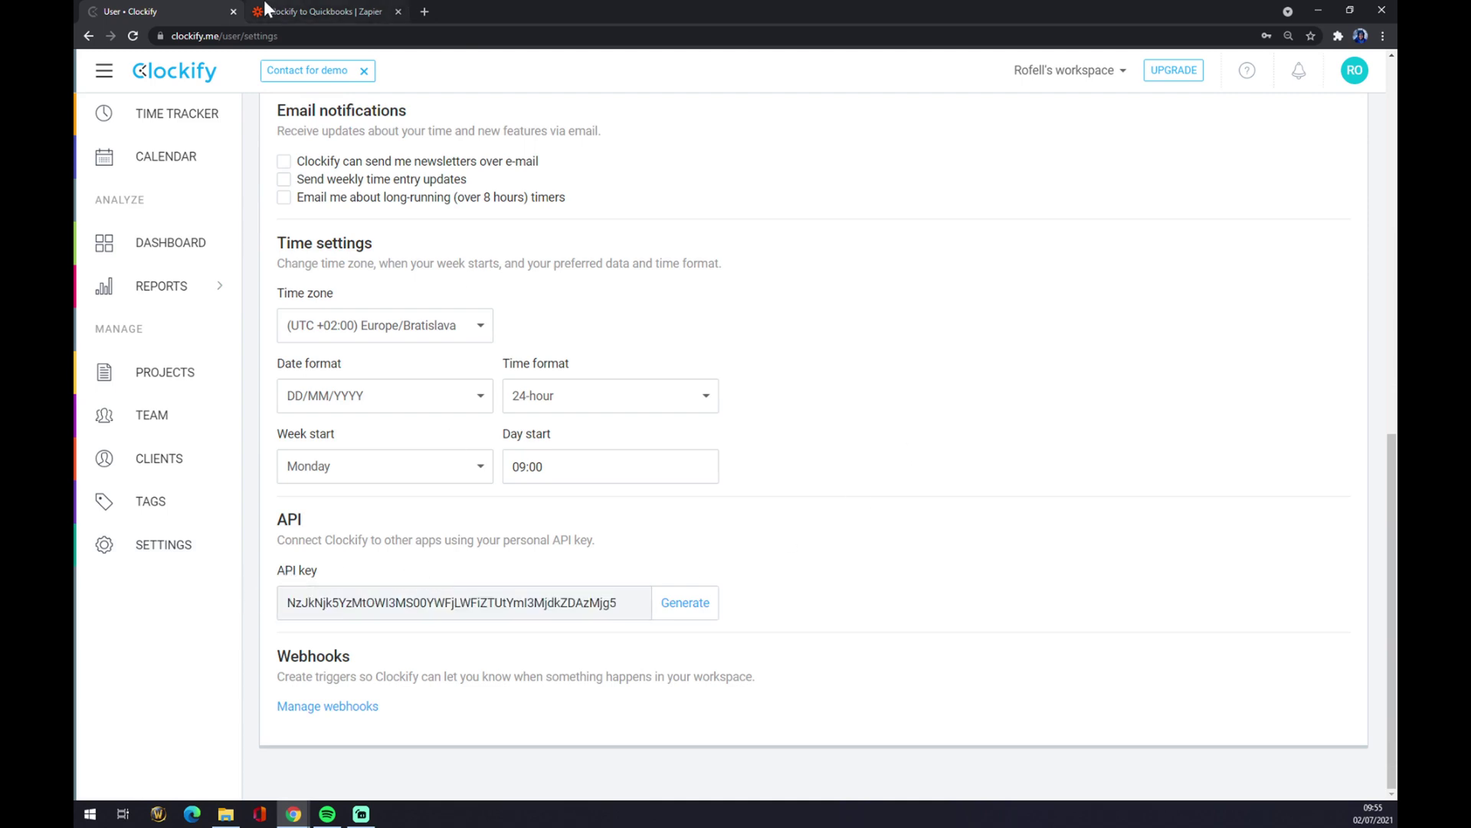
pyautogui.click(338, 12)
# - Choose the only listed Clockify workspace for the trigger and continue to Test trigger
pyautogui.click(618, 396)
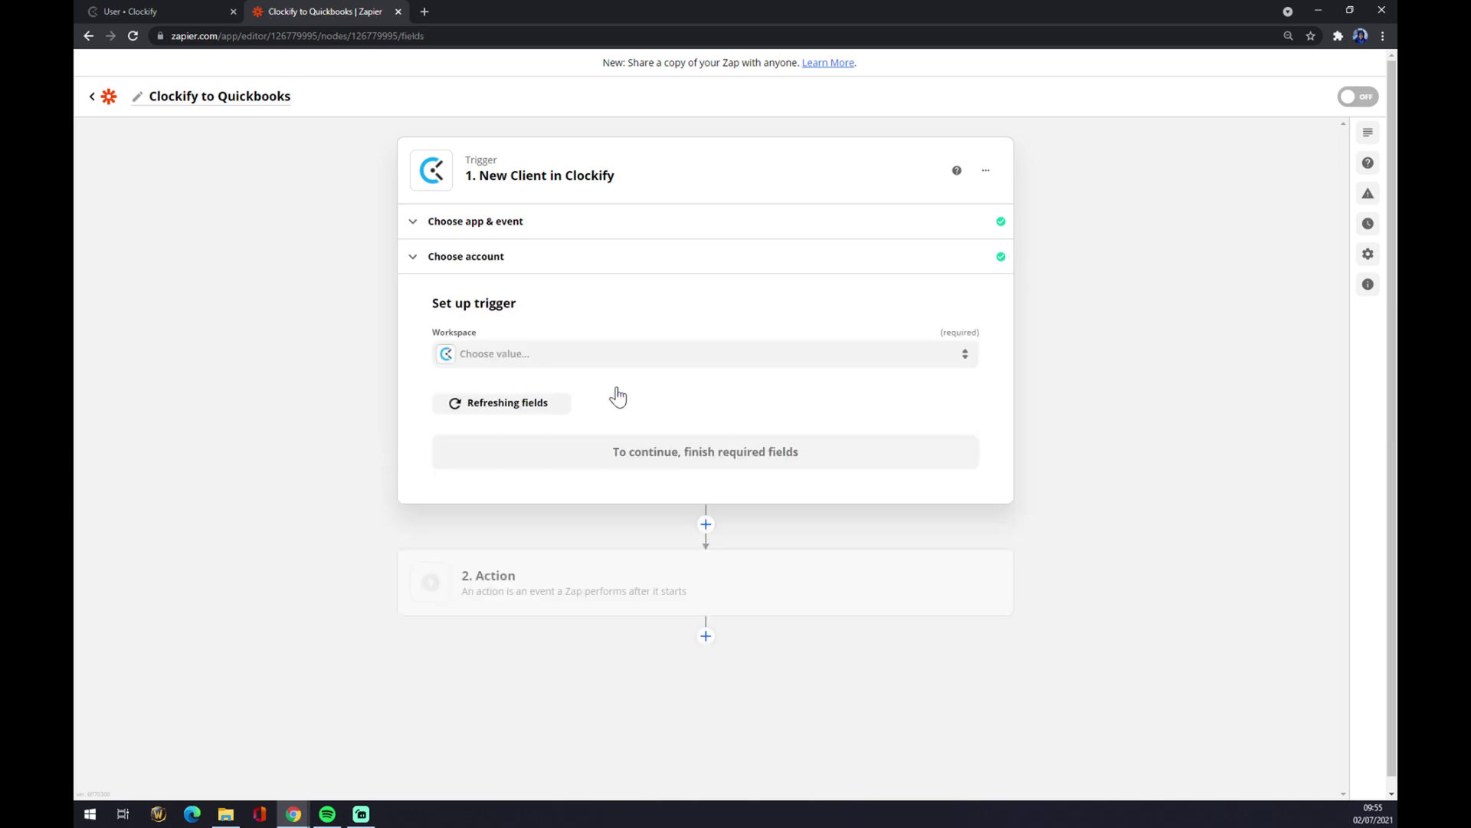
pyautogui.click(566, 356)
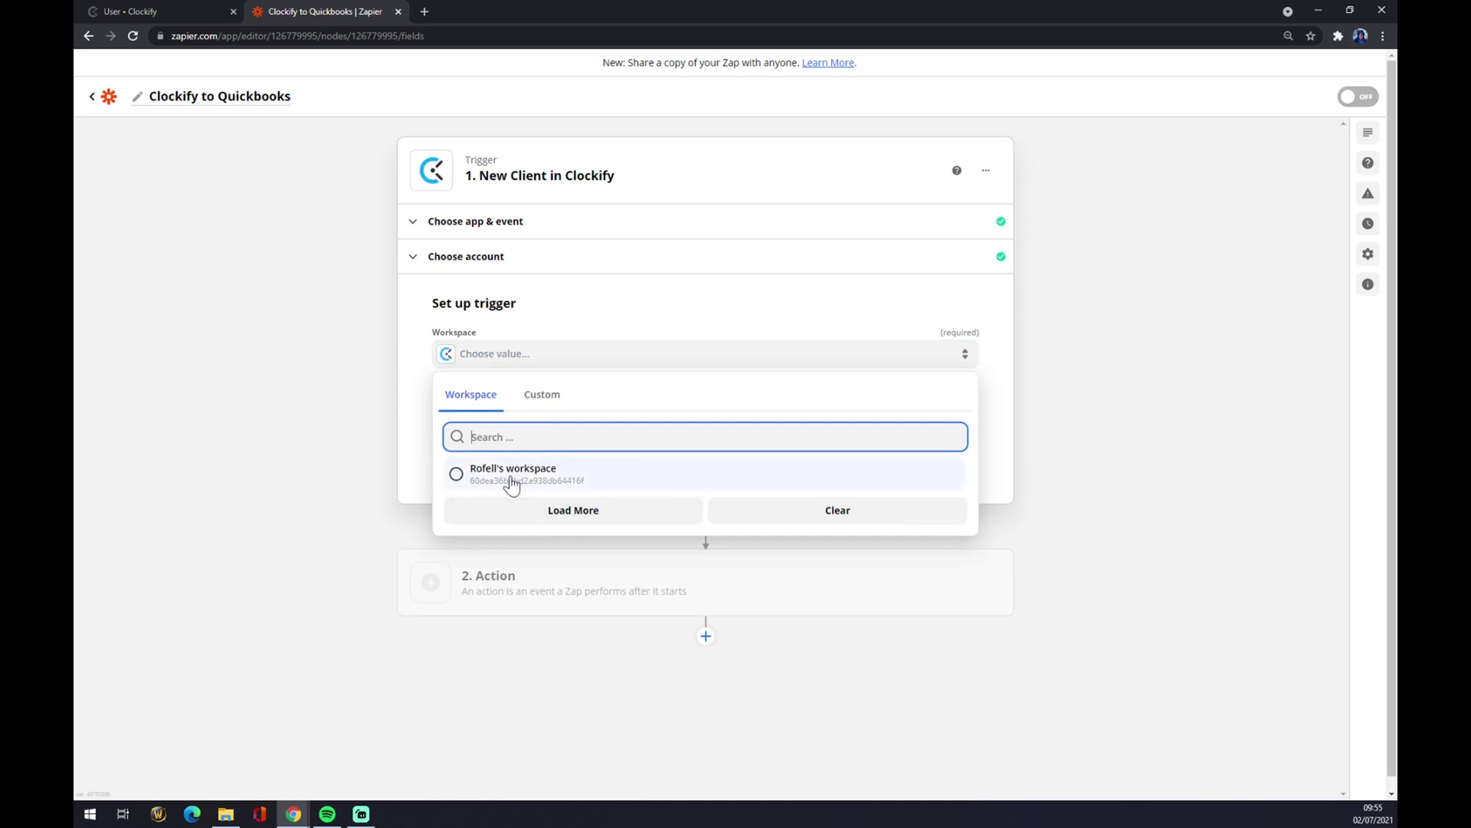
pyautogui.click(547, 484)
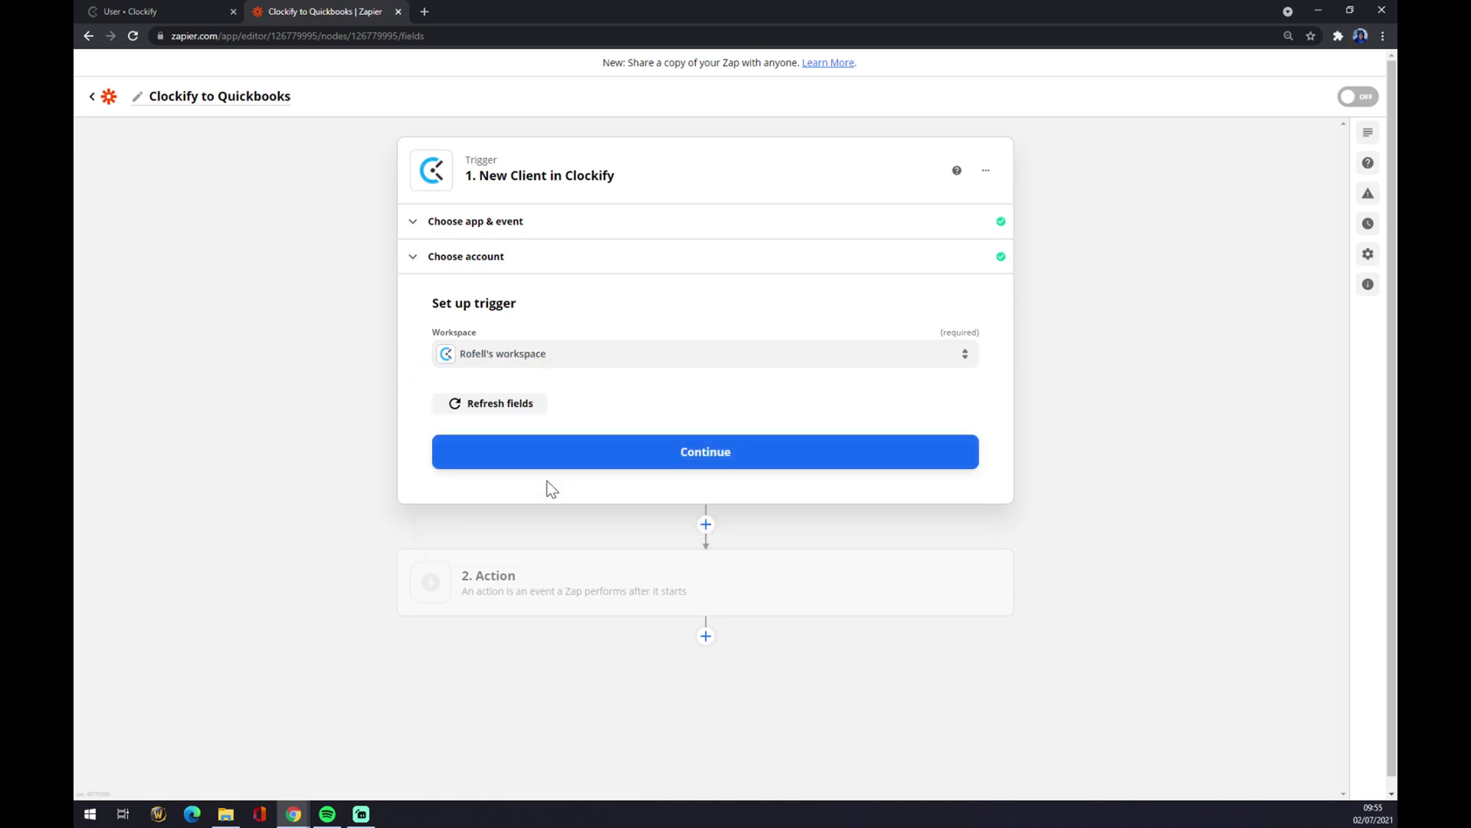
pyautogui.click(686, 453)
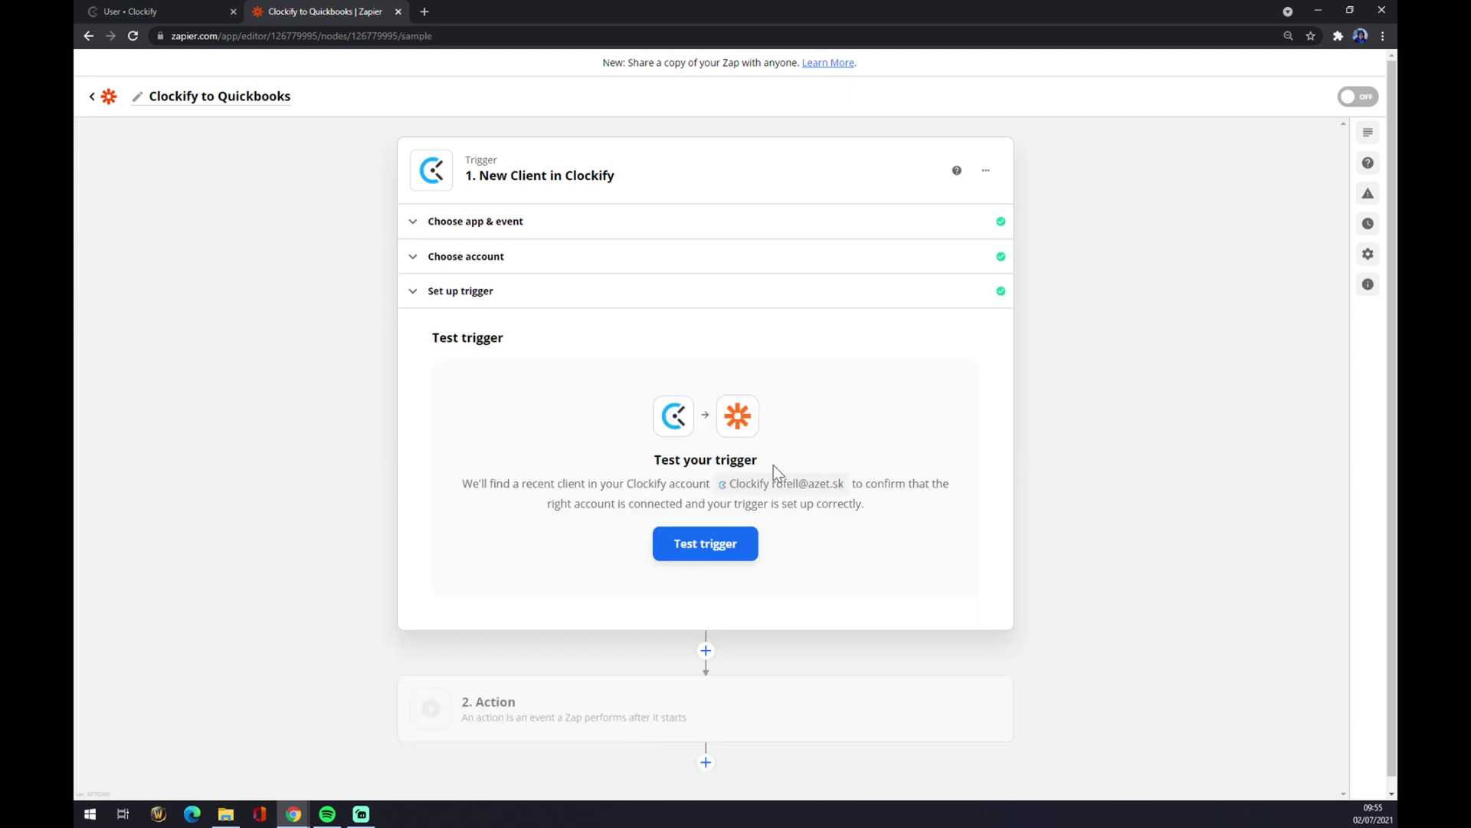
# - Set the action to QuickBooks Online's Update Customer event and continue to account selection
pyautogui.click(572, 719)
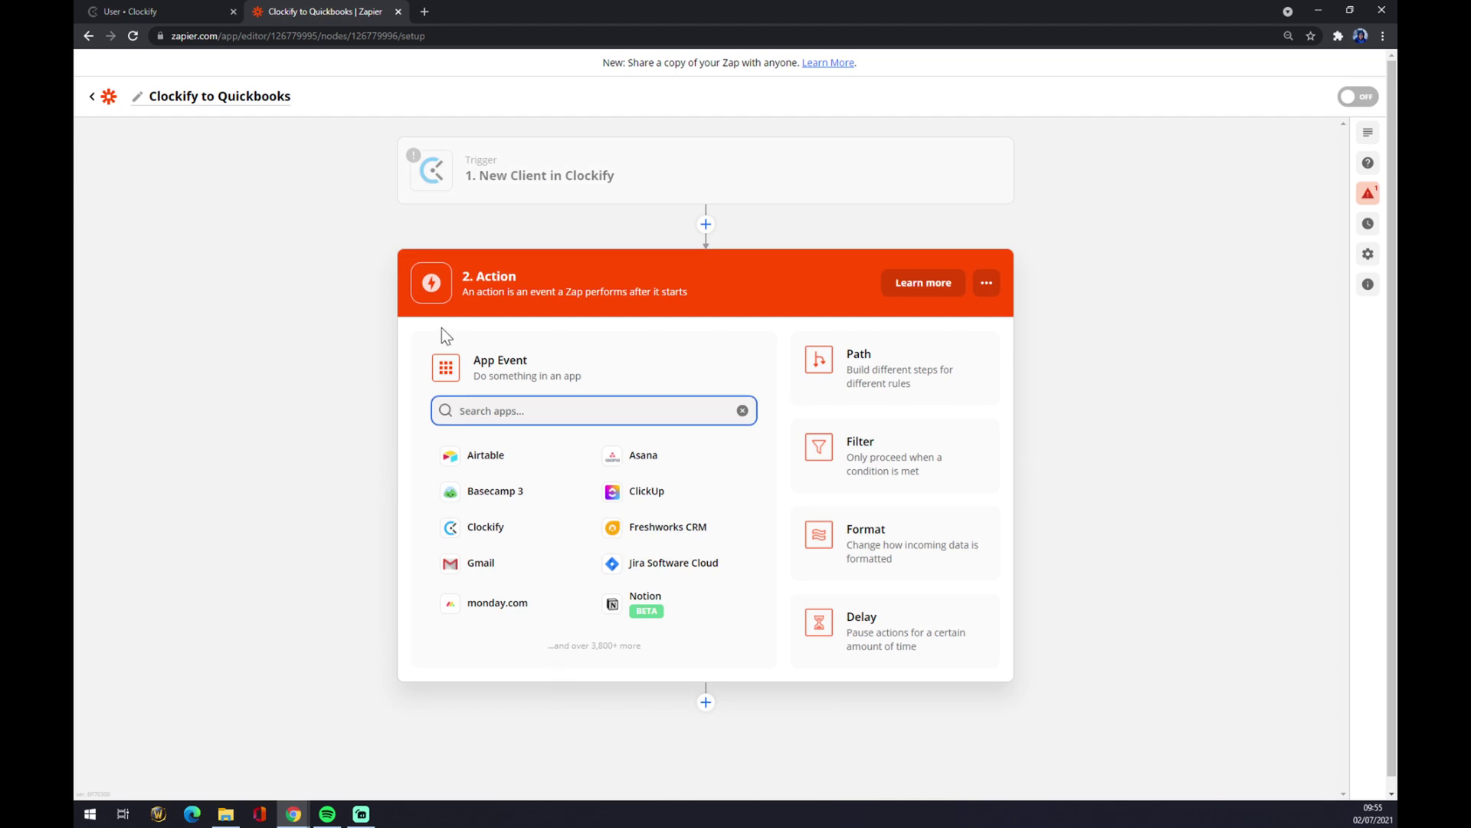
pyautogui.write('quick')
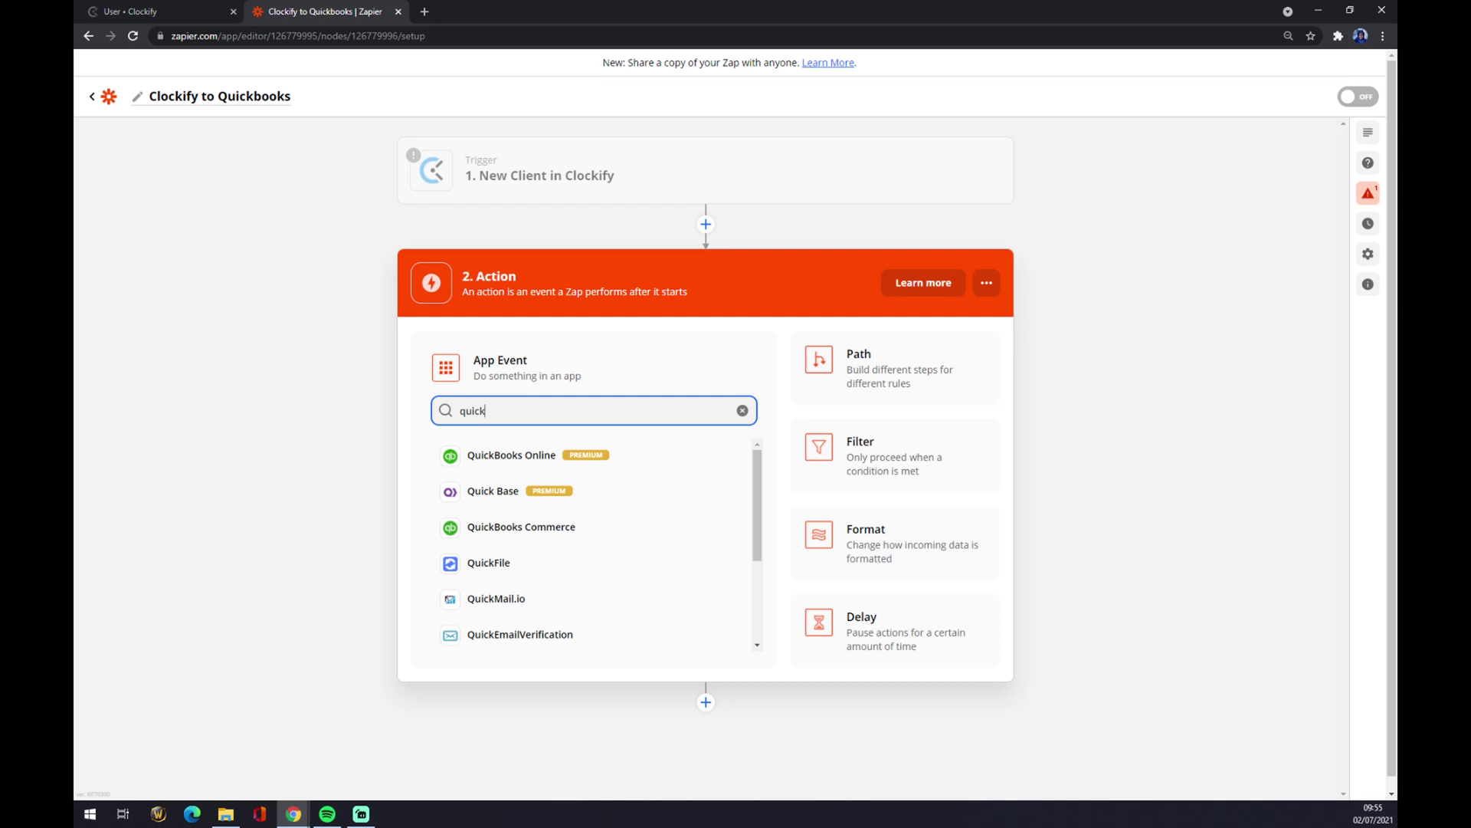
pyautogui.click(509, 456)
pyautogui.click(508, 458)
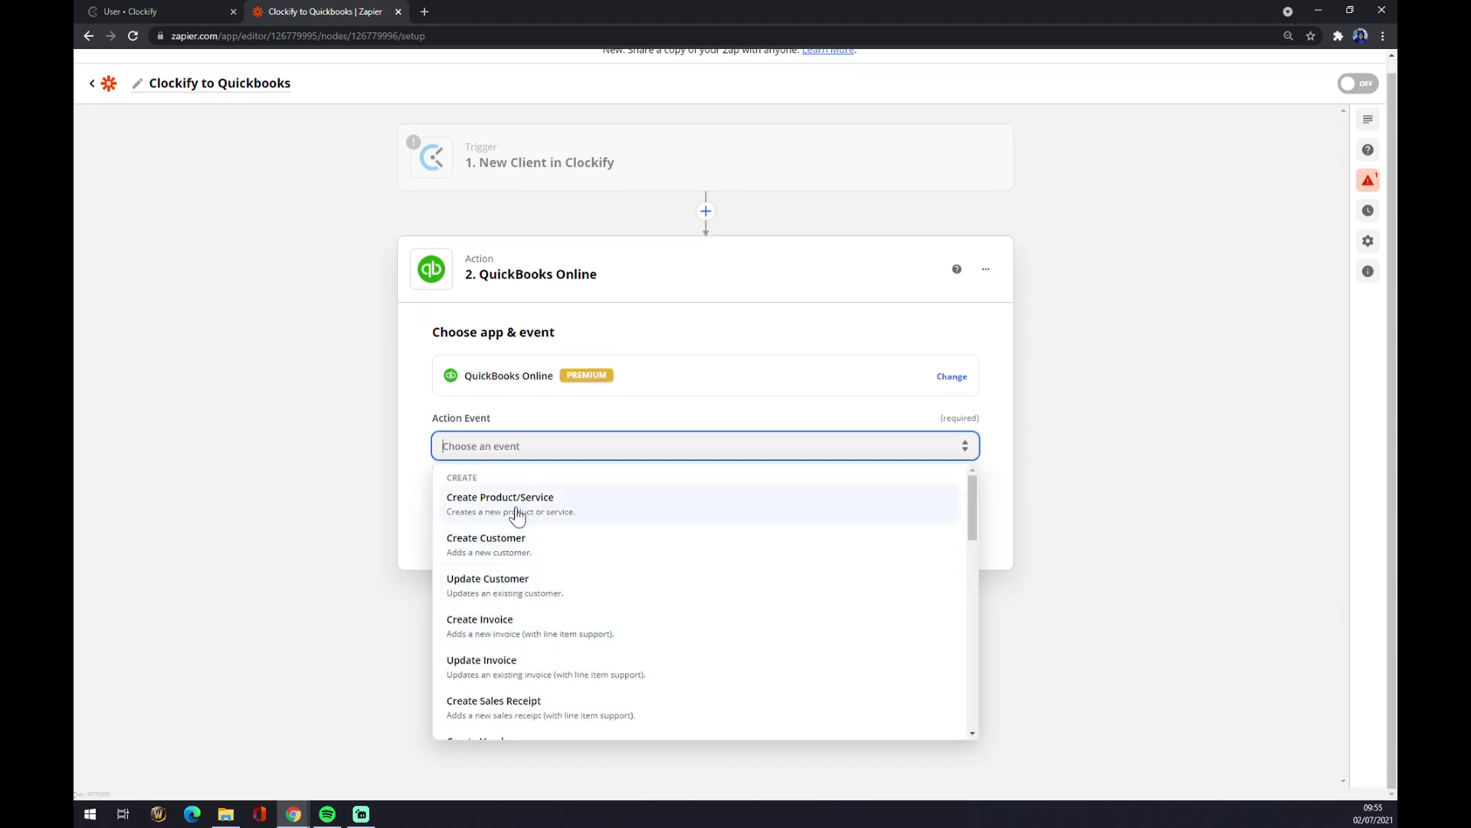
pyautogui.click(536, 595)
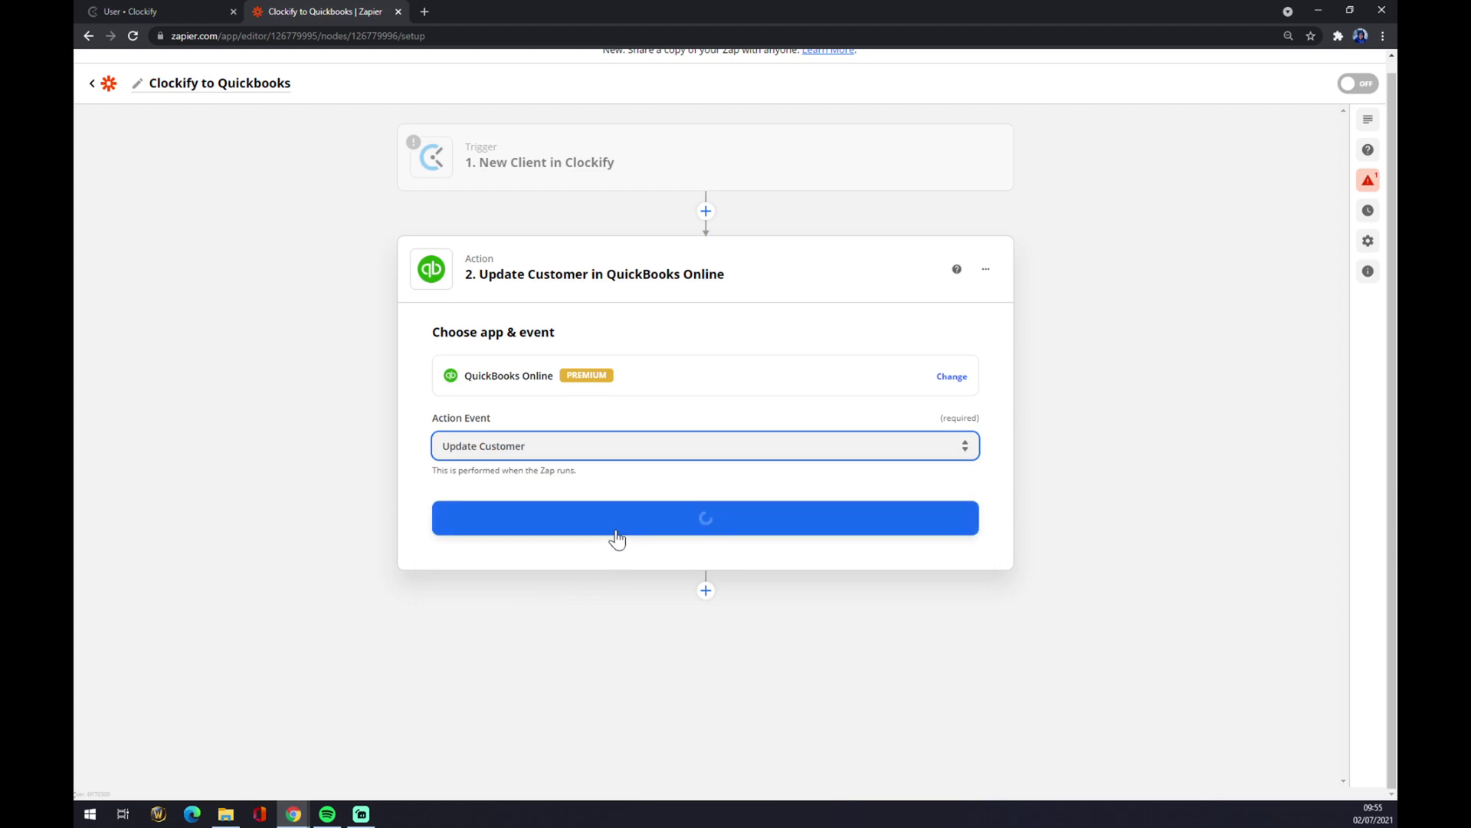
pyautogui.moveTo(603, 175)
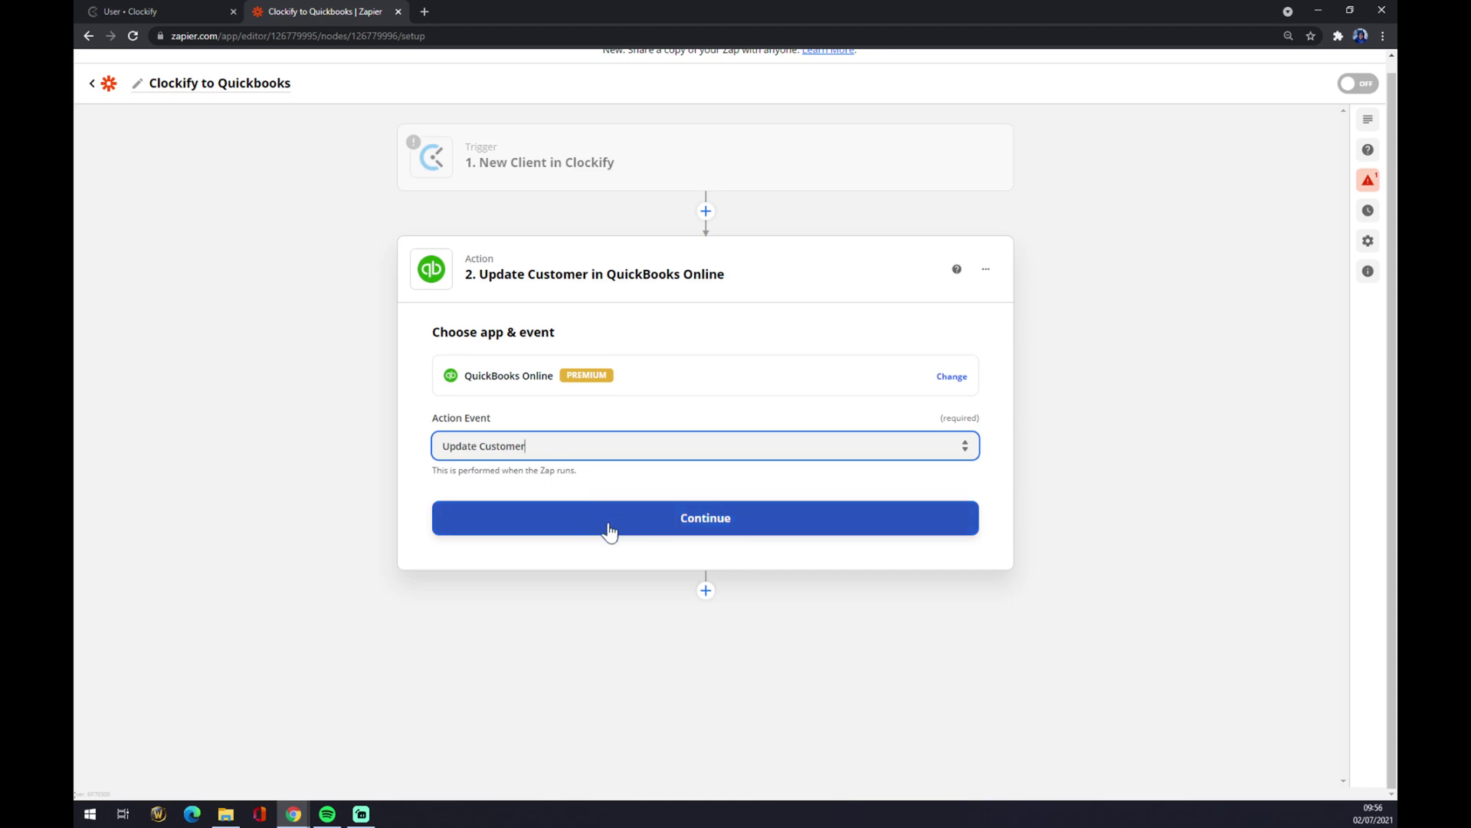
pyautogui.click(657, 529)
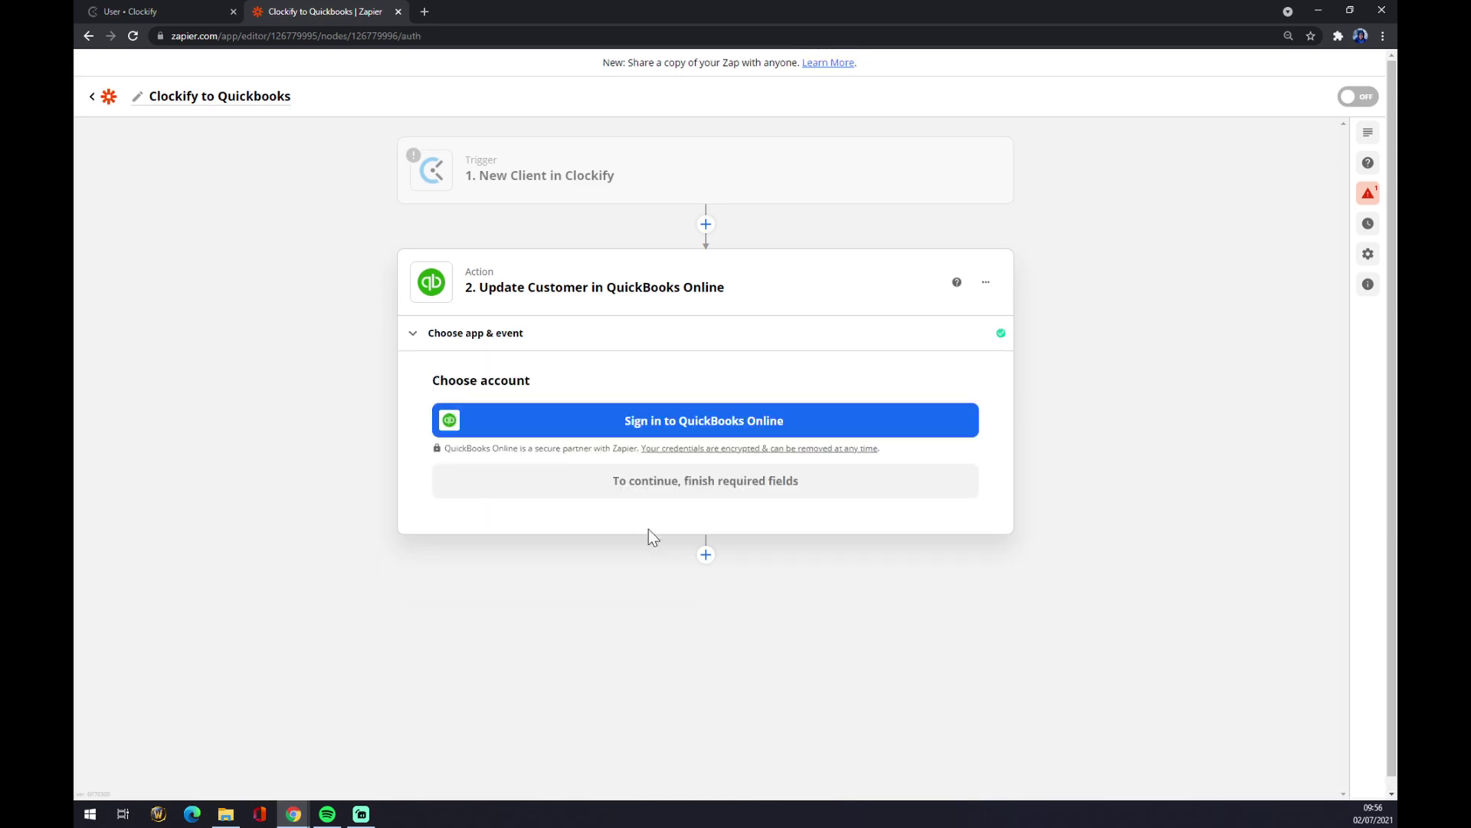